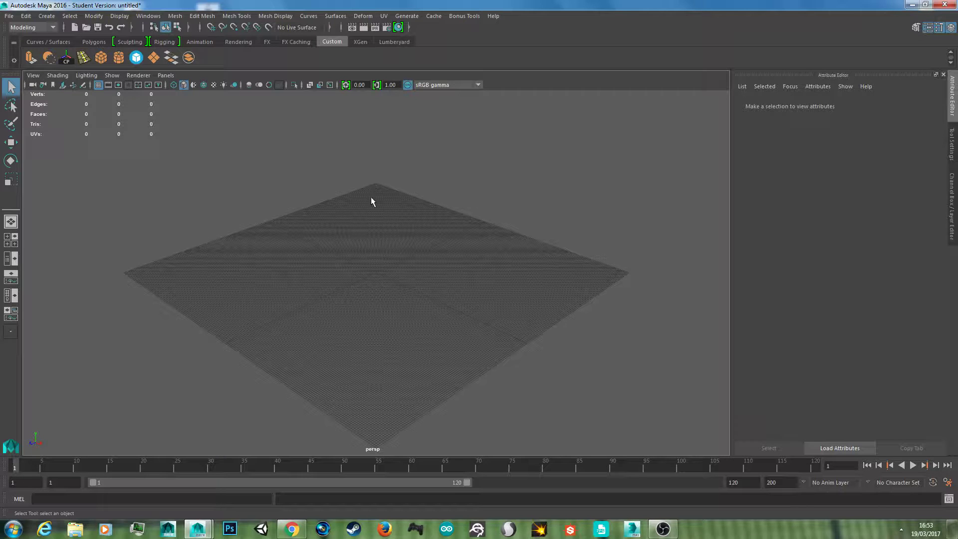
# Step: Look at the Coke bottle reference images in Chrome, then return to Maya
pyautogui.click(299, 528)
pyautogui.click(246, 7)
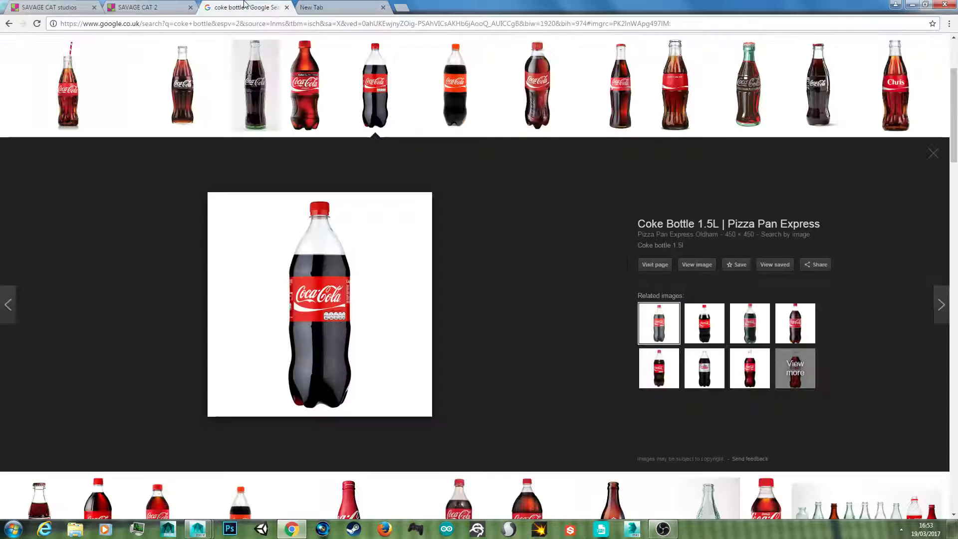
pyautogui.click(375, 7)
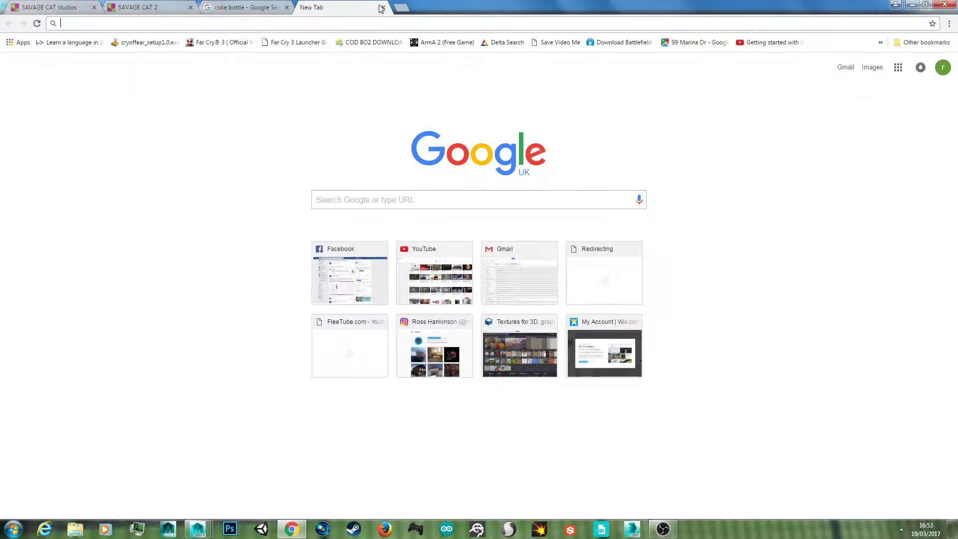
pyautogui.click(912, 5)
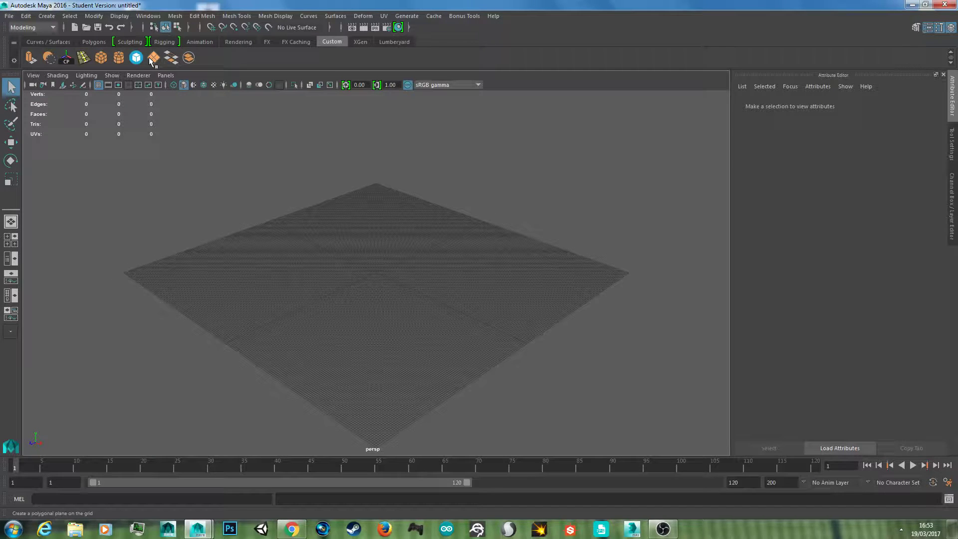
# Step: Create a polygon plane at the centre of the grid
pyautogui.click(385, 278)
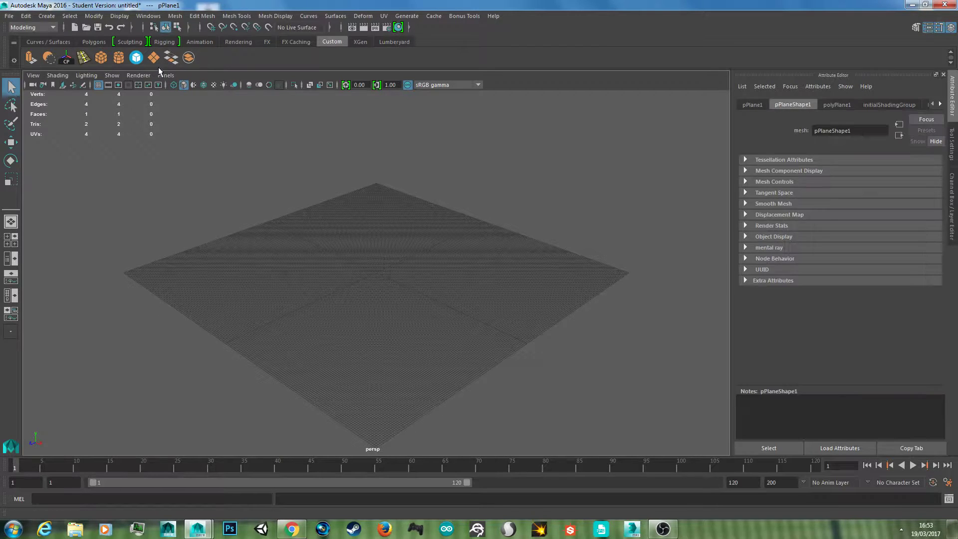
pyautogui.click(47, 15)
pyautogui.moveTo(87, 52)
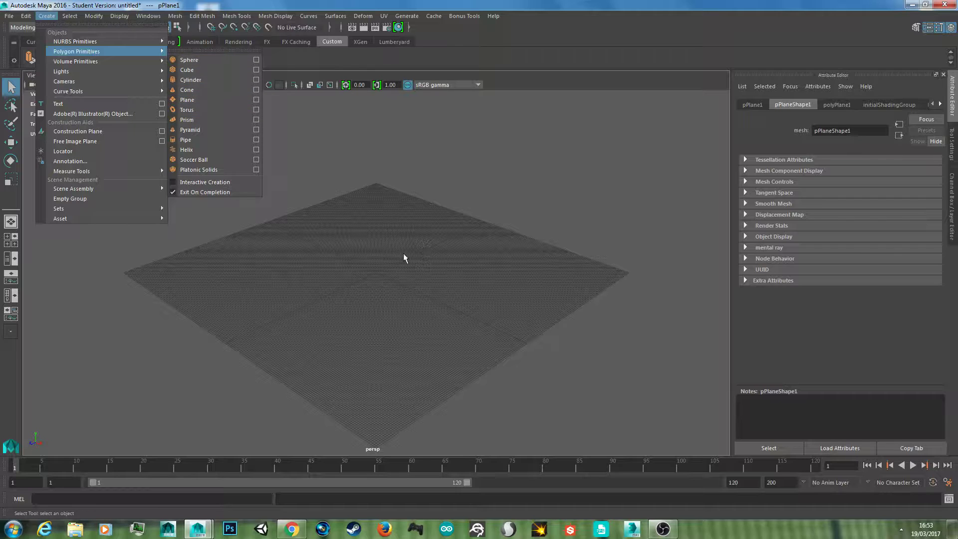
# Step: Scale the plane up uniformly to about 901, then stretch it along Z to about 2108 to form a long rectangle
pyautogui.press('r')
pyautogui.click(355, 293)
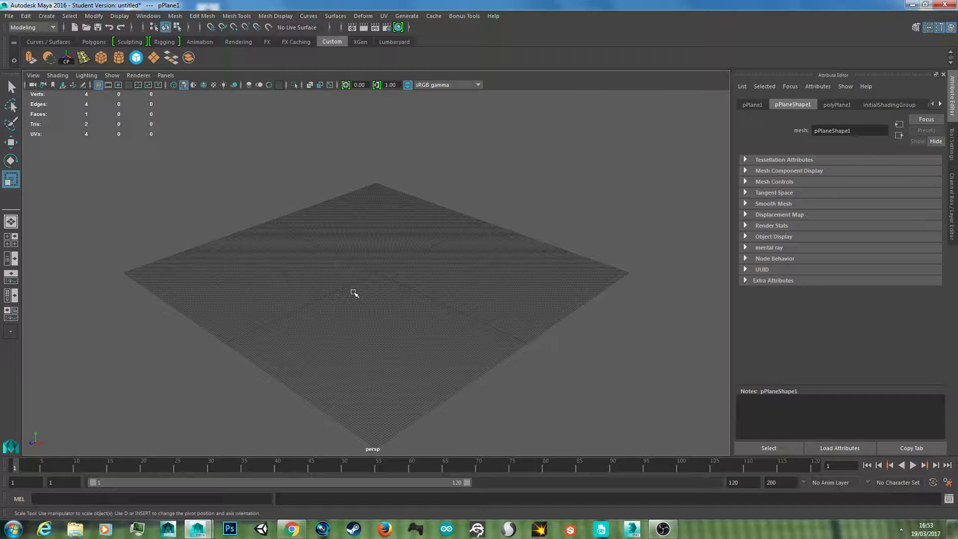
pyautogui.moveTo(377, 272); pyautogui.dragTo(537, 268)
pyautogui.scroll(2, 538, 268)
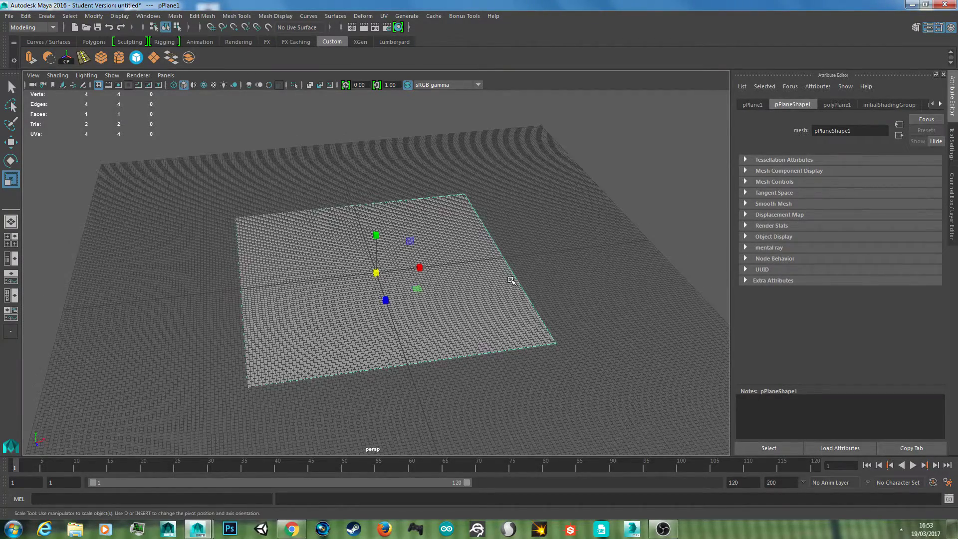
pyautogui.scroll(-2, 513, 280)
pyautogui.moveTo(386, 299); pyautogui.dragTo(395, 343)
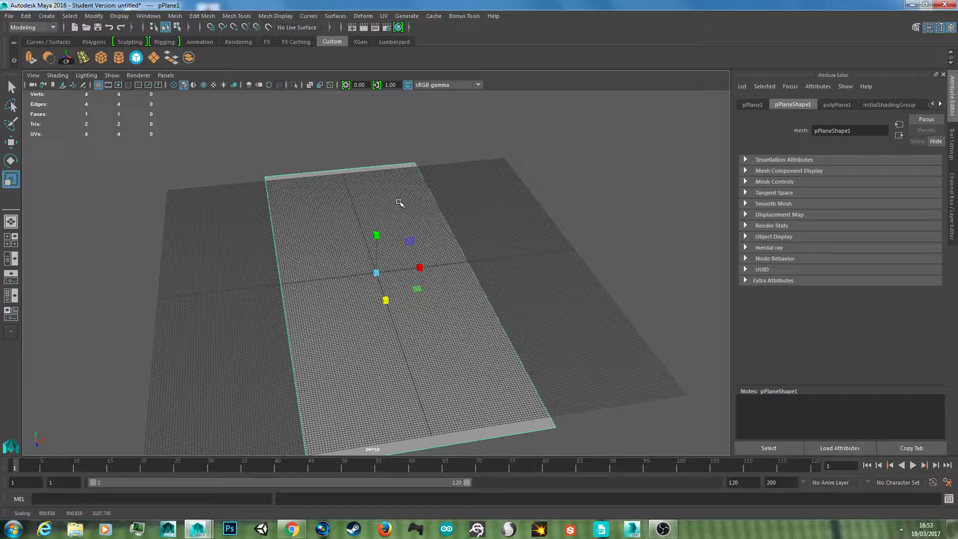
# Step: Assign a new Lambert material to the plane and connect a File texture to its Color attribute
pyautogui.moveTo(399, 202); pyautogui.dragTo(467, 457, button='right')
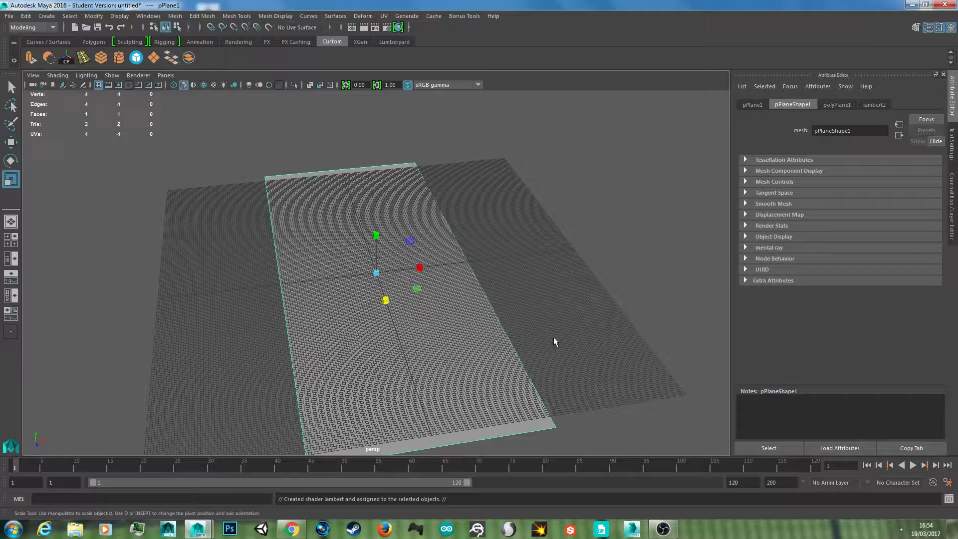
pyautogui.click(867, 105)
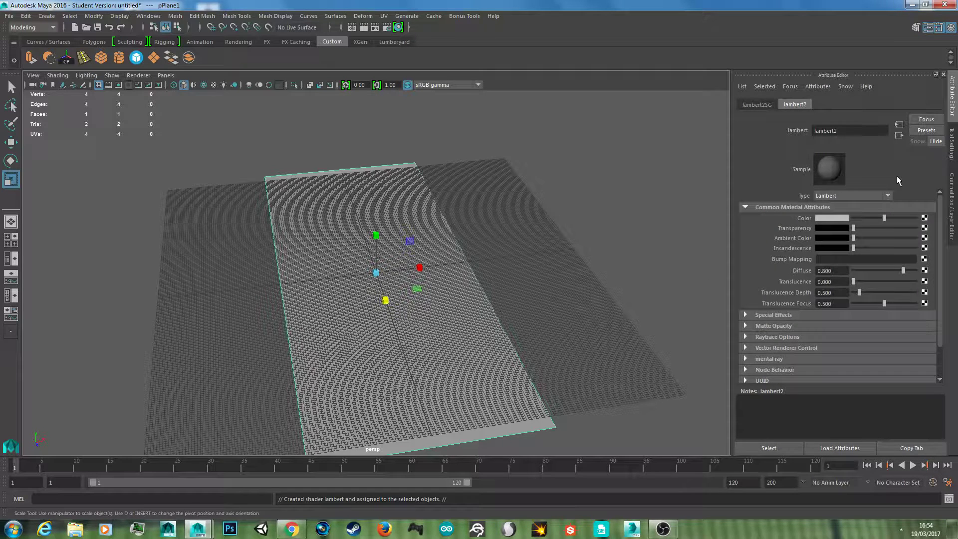
pyautogui.click(926, 219)
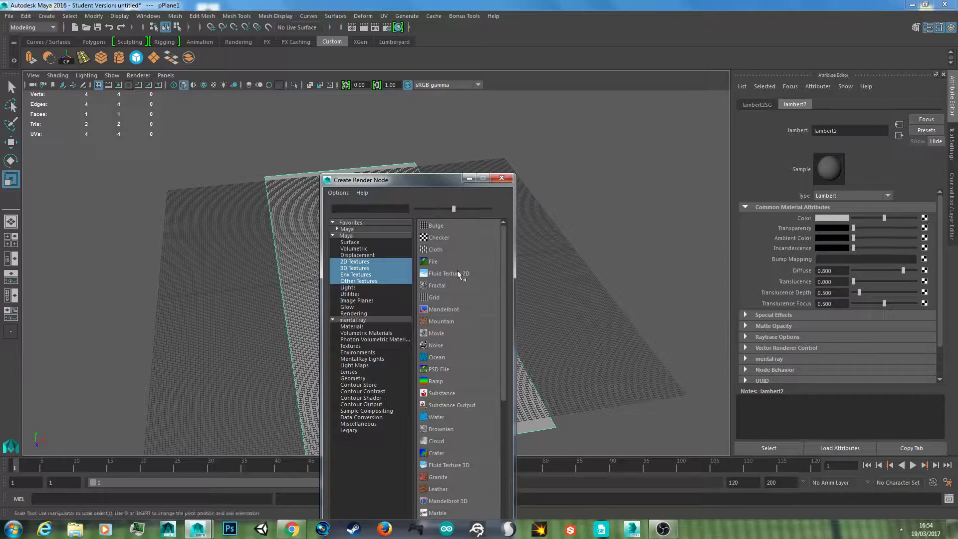
pyautogui.click(436, 263)
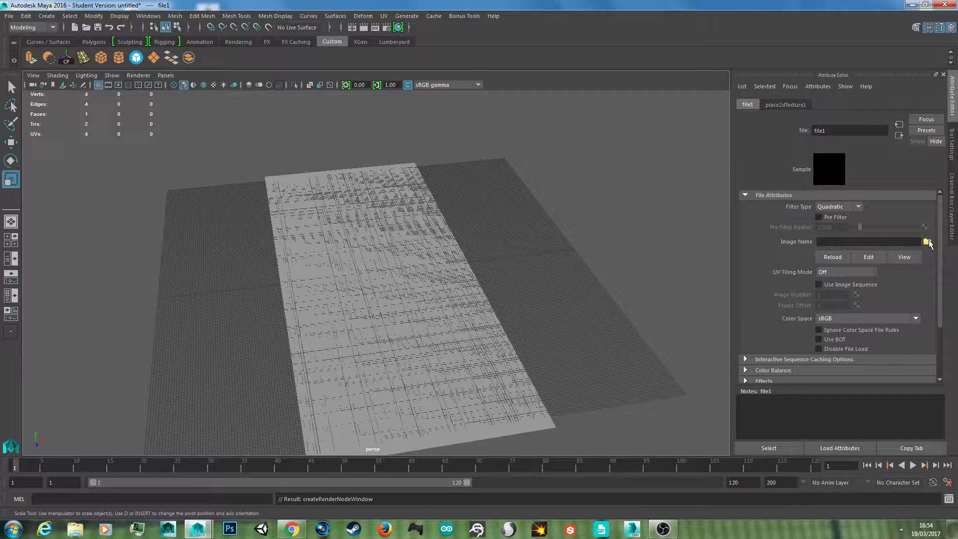
# Step: Load Wine bottle.png from the Desktop as the texture image and display textures in the perspective view
pyautogui.click(927, 242)
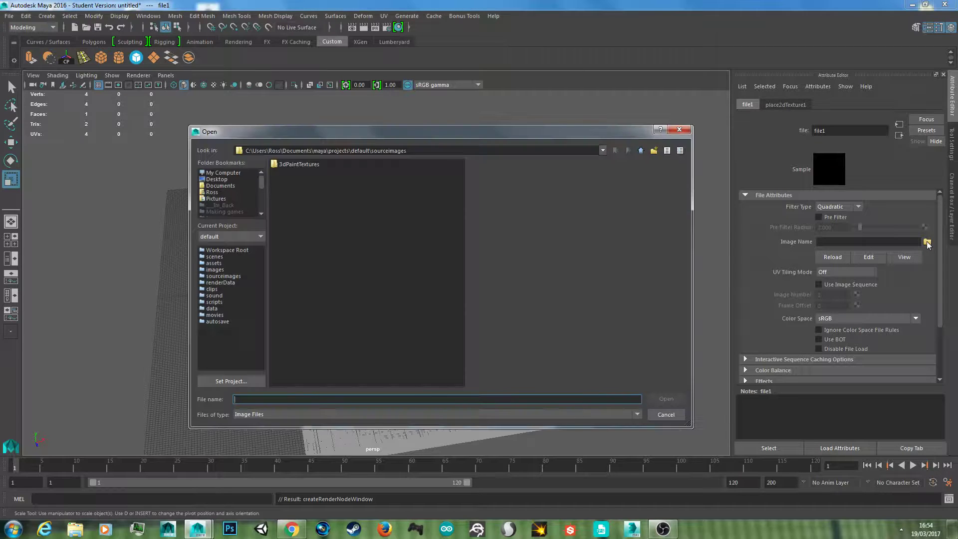
pyautogui.click(216, 179)
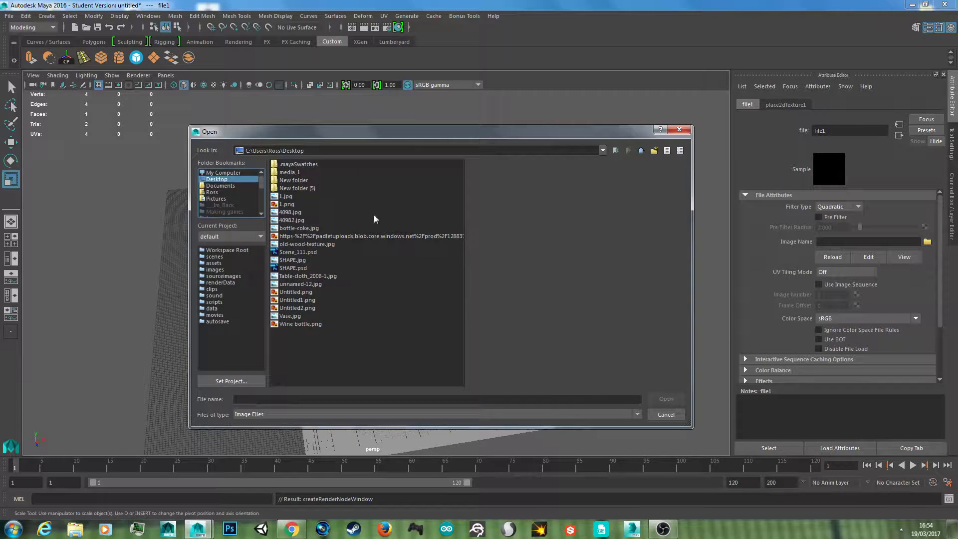
pyautogui.click(291, 325)
pyautogui.click(676, 398)
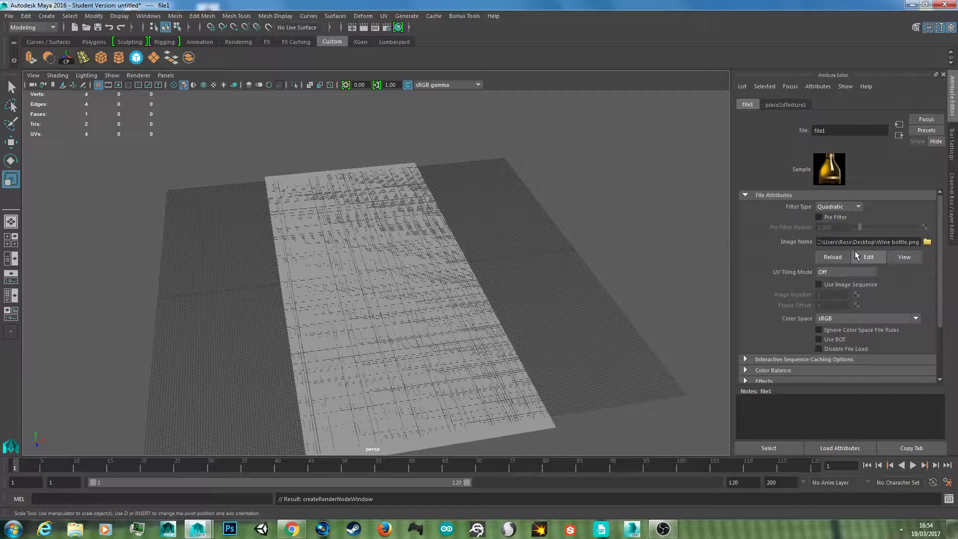
pyautogui.click(213, 85)
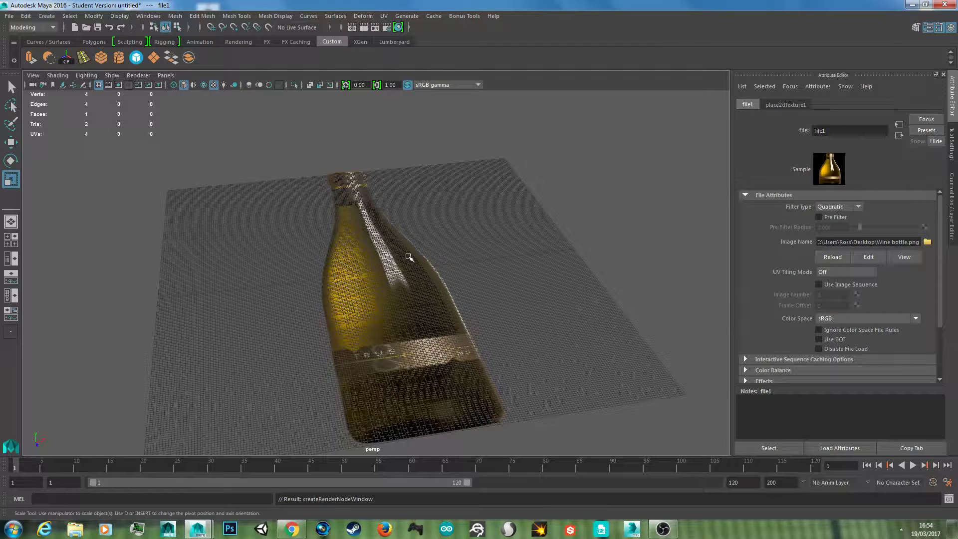
# Step: Stretch the bottle image plane slightly more along Z and deselect it
pyautogui.scroll(-3, 449, 267)
pyautogui.scroll(6, 449, 267)
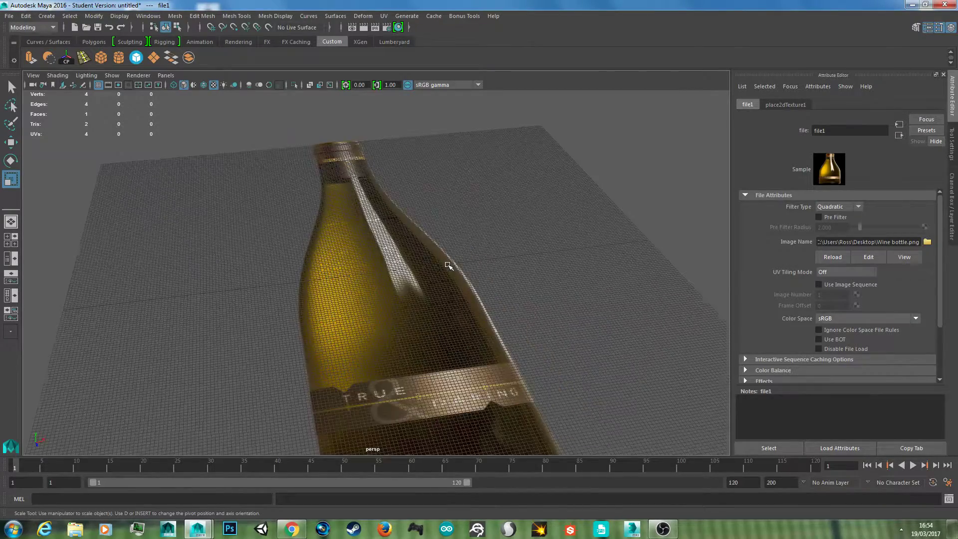
pyautogui.scroll(-5, 448, 266)
pyautogui.click(378, 258)
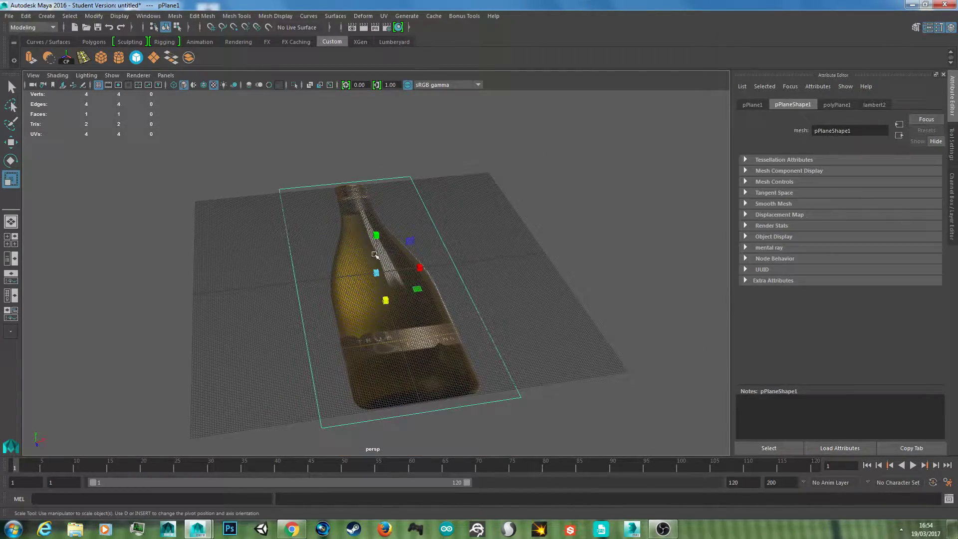
pyautogui.moveTo(386, 301); pyautogui.dragTo(389, 306)
pyautogui.scroll(-3, 506, 218)
pyautogui.click(506, 218)
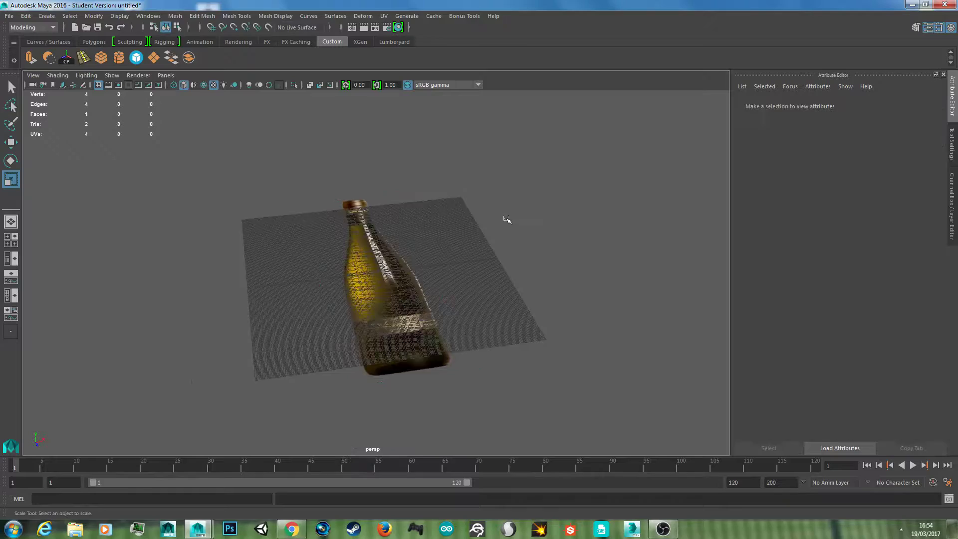
# Step: Switch to a full-size top view and display the bottle texture in it
pyautogui.keyDown('alt'); pyautogui.moveTo(506, 219); pyautogui.dragTo(490, 235); pyautogui.keyUp('alt')
pyautogui.scroll(4, 488, 237)
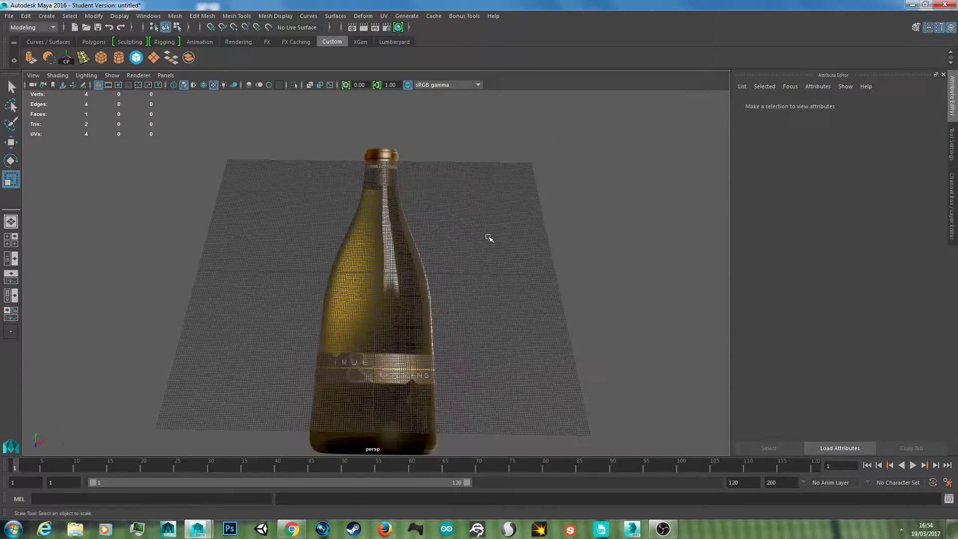
pyautogui.scroll(2, 488, 238)
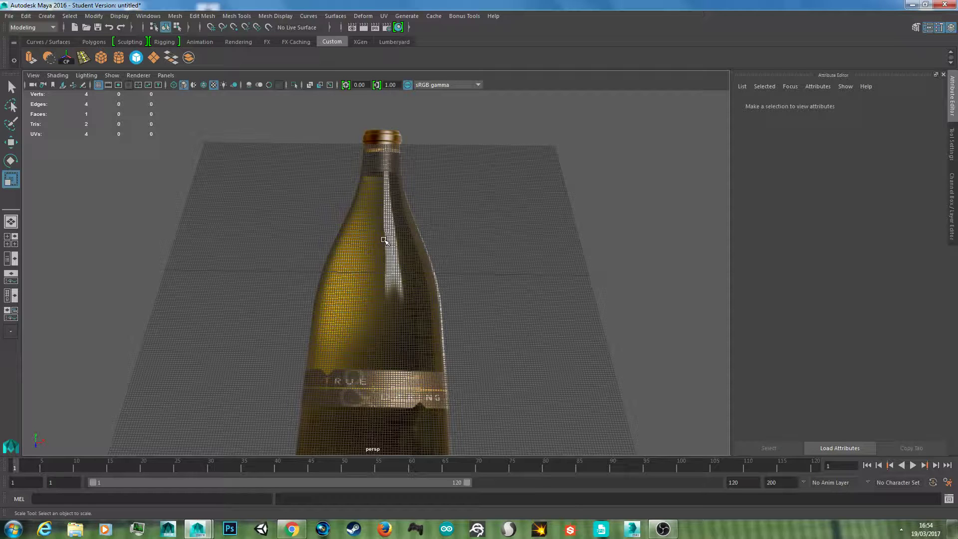
pyautogui.press('space')
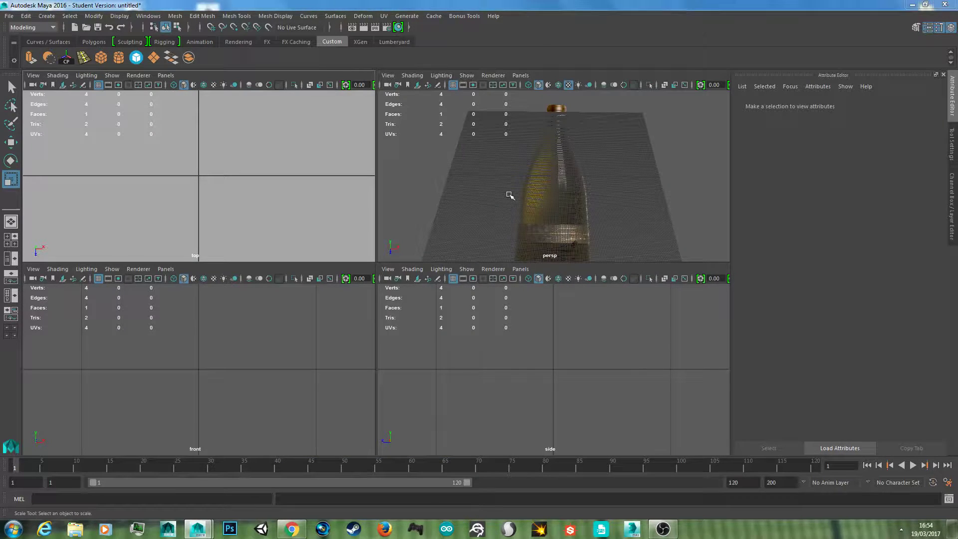
pyautogui.press('space')
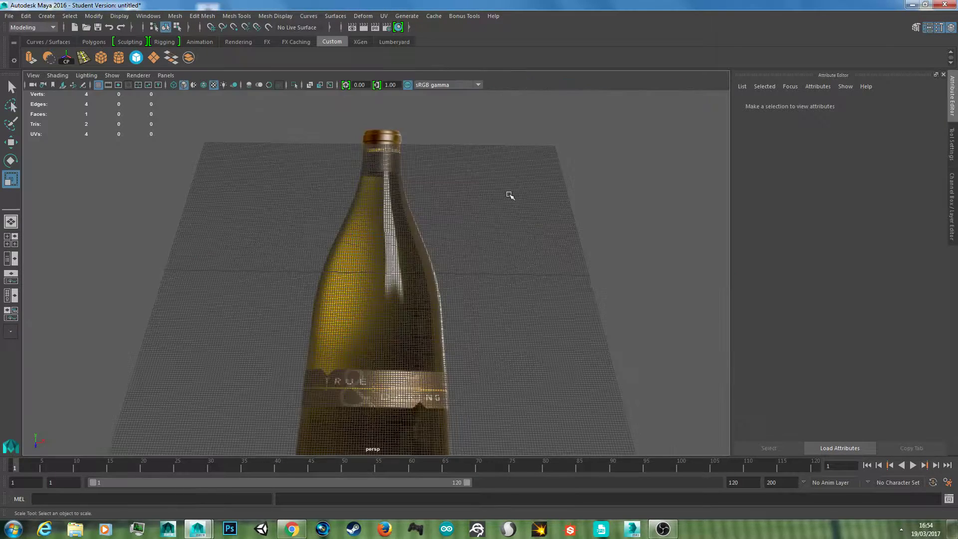
pyautogui.click(14, 242)
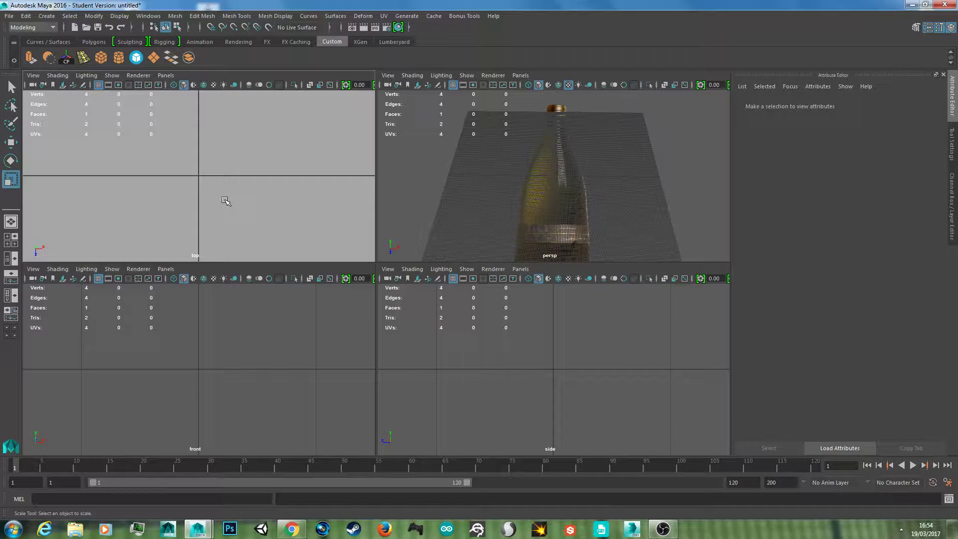
pyautogui.press('space')
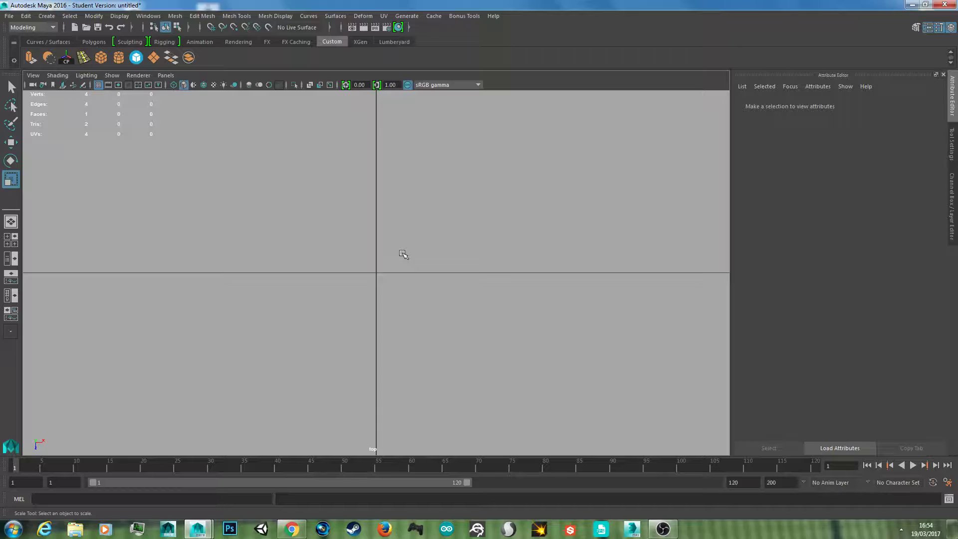
pyautogui.scroll(-8, 403, 255)
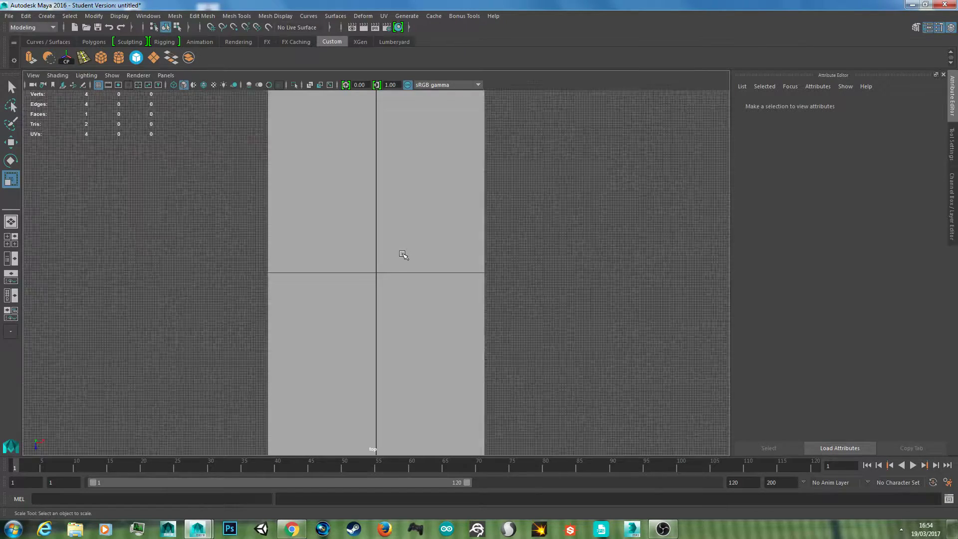
pyautogui.click(214, 85)
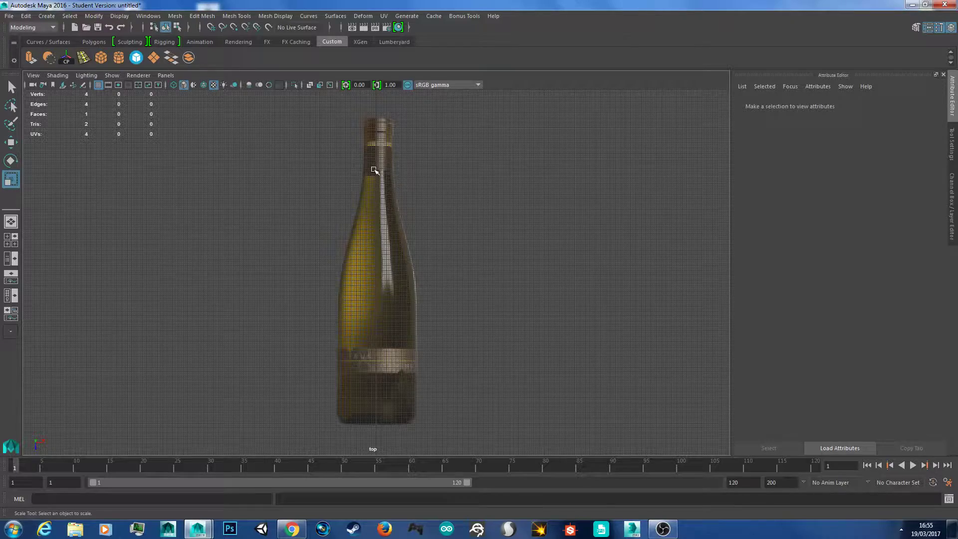
# Step: Move the image plane slightly along X to centre the bottle neck on the grid's central vertical line
pyautogui.keyDown('alt'); pyautogui.moveTo(370, 126); pyautogui.dragTo(447, 120, button='right'); pyautogui.keyUp('alt')
pyautogui.keyDown('alt'); pyautogui.moveTo(447, 120); pyautogui.dragTo(462, 293, button='middle'); pyautogui.keyUp('alt')
pyautogui.moveTo(447, 196)
pyautogui.keyDown('alt'); pyautogui.mouseDown(button='right')
pyautogui.moveTo(437, 185)
pyautogui.moveTo(451, 197)
pyautogui.mouseUp(button='right'); pyautogui.keyUp('alt')
pyautogui.keyDown('alt'); pyautogui.moveTo(418, 190); pyautogui.dragTo(415, 252, button='middle'); pyautogui.keyUp('alt')
pyautogui.click(415, 253)
pyautogui.keyDown('alt'); pyautogui.moveTo(423, 246); pyautogui.dragTo(412, 235, button='right'); pyautogui.keyUp('alt')
pyautogui.keyDown('alt'); pyautogui.moveTo(435, 240); pyautogui.dragTo(449, 179, button='middle'); pyautogui.keyUp('alt')
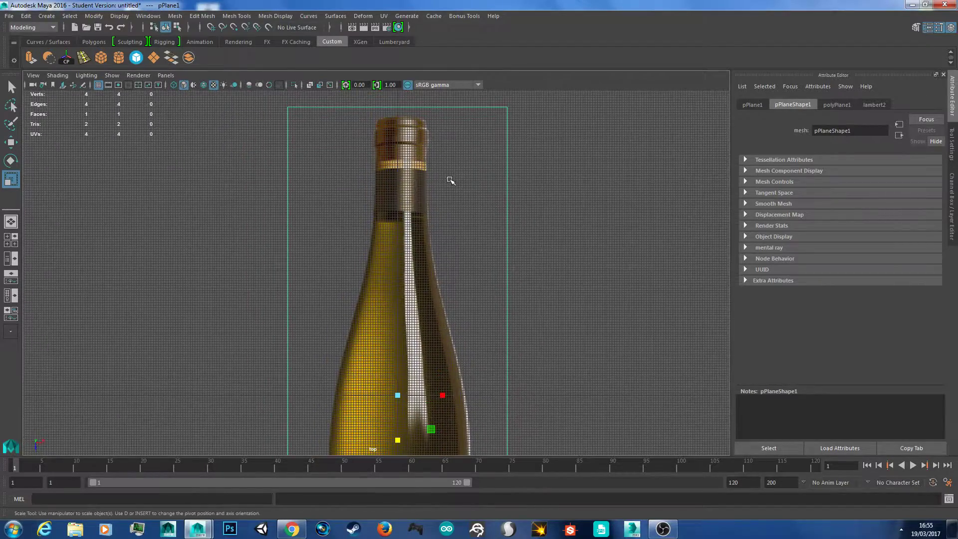
pyautogui.press('w')
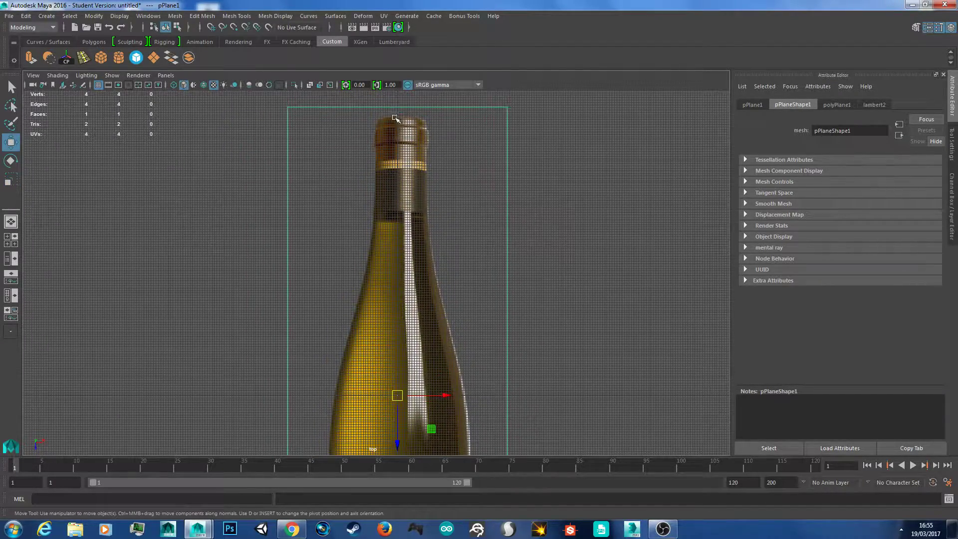
pyautogui.moveTo(436, 393); pyautogui.dragTo(444, 398)
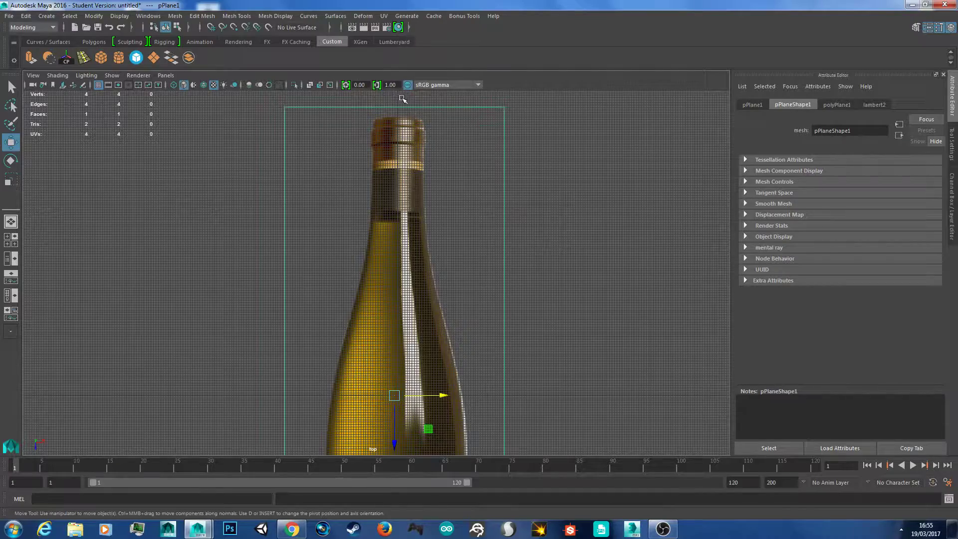
# Step: Activate the CV Curve Tool at the bottle's mouth and turn on snapping to the grid
pyautogui.scroll(2, 449, 165)
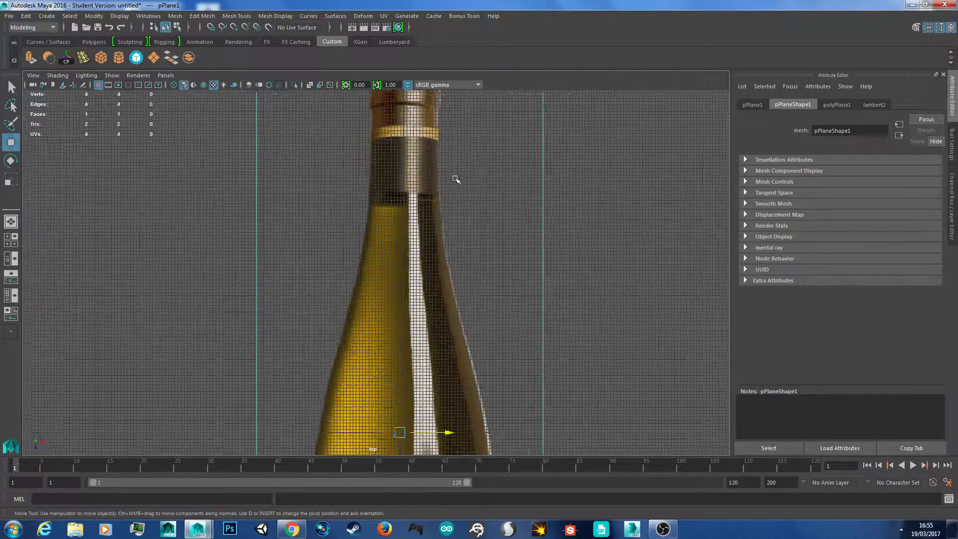
pyautogui.scroll(1, 455, 179)
pyautogui.keyDown('alt'); pyautogui.moveTo(455, 180); pyautogui.dragTo(439, 339, button='middle'); pyautogui.keyUp('alt')
pyautogui.scroll(-1, 438, 330)
pyautogui.scroll(3, 439, 270)
pyautogui.keyDown('alt'); pyautogui.moveTo(444, 216); pyautogui.dragTo(400, 239, button='middle'); pyautogui.keyUp('alt')
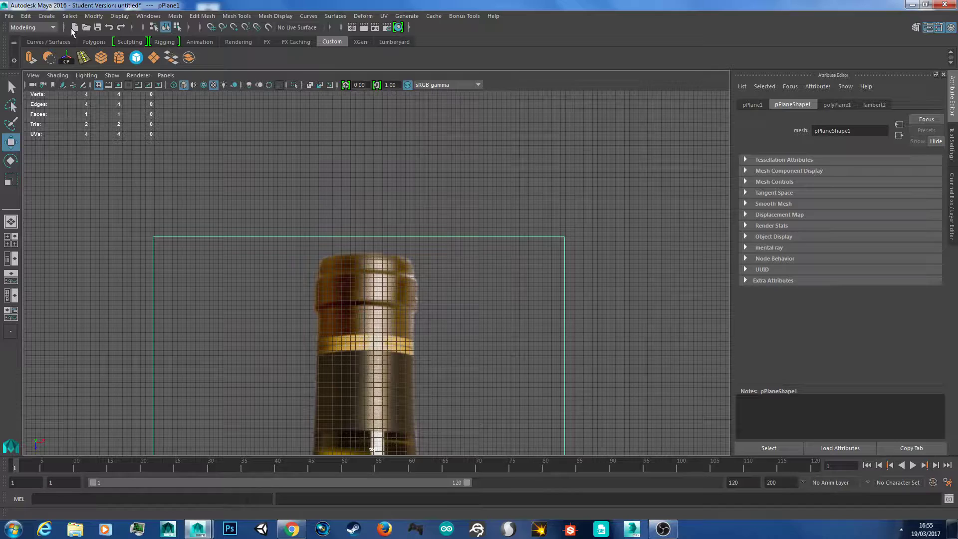
pyautogui.click(47, 16)
pyautogui.moveTo(85, 92)
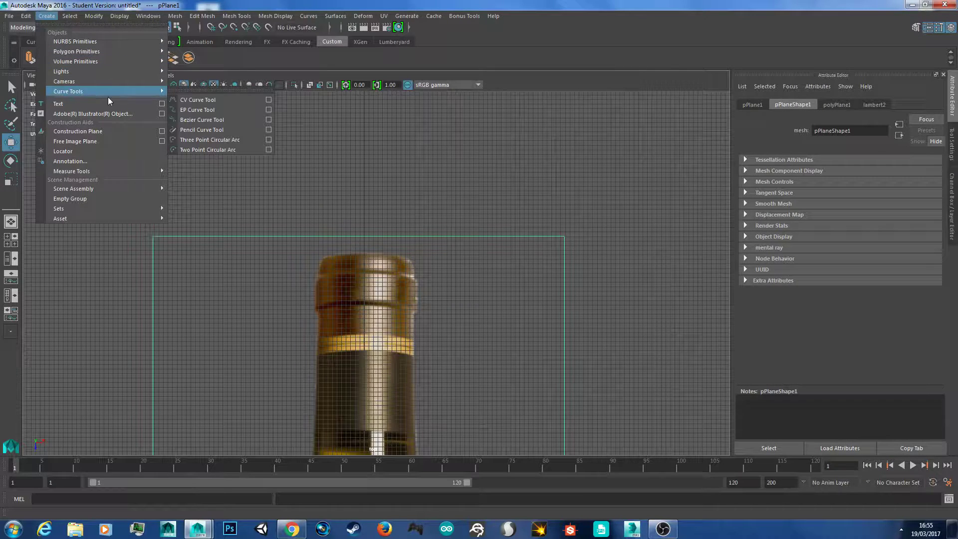
pyautogui.click(229, 99)
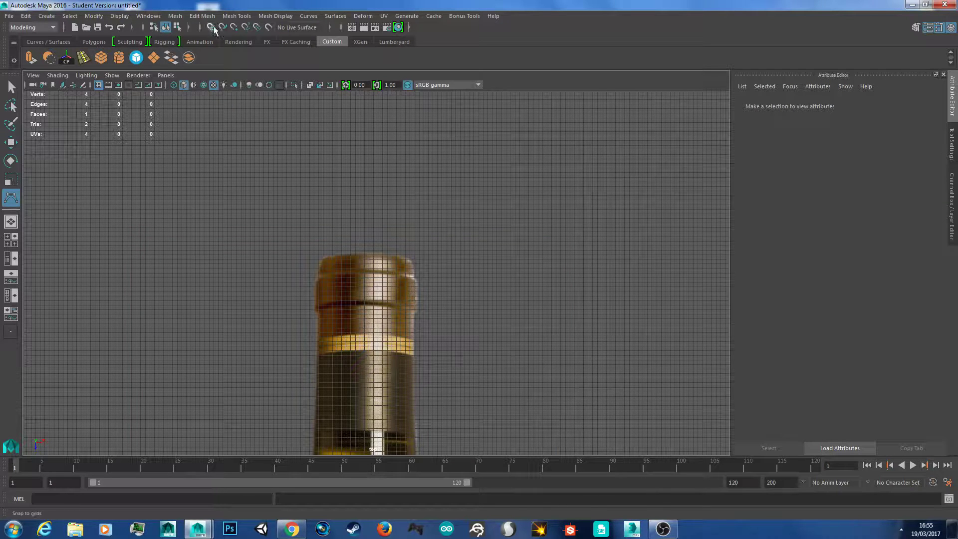
pyautogui.click(212, 27)
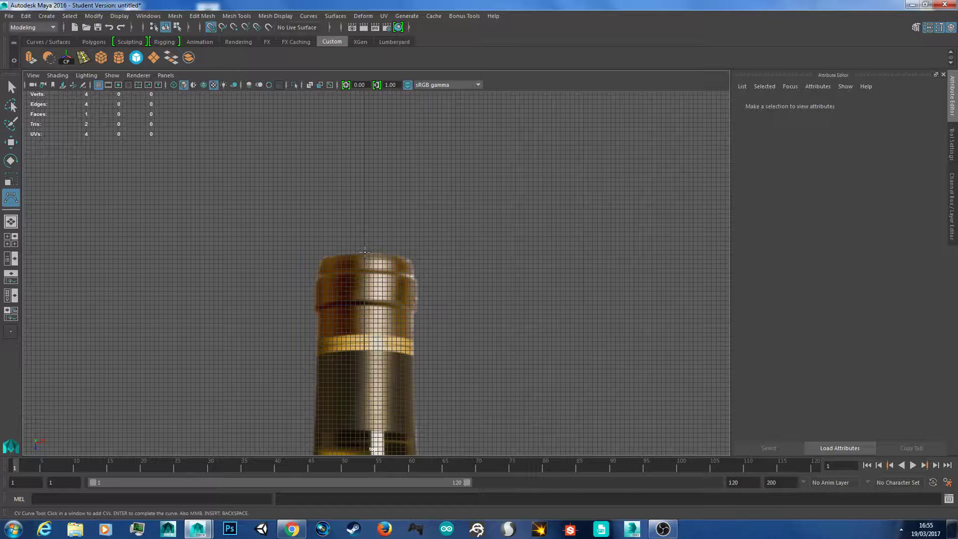
# Step: Place the first CVs on the grid from the centre of the bottle's mouth around the rim and down to the gold band
pyautogui.click(365, 251)
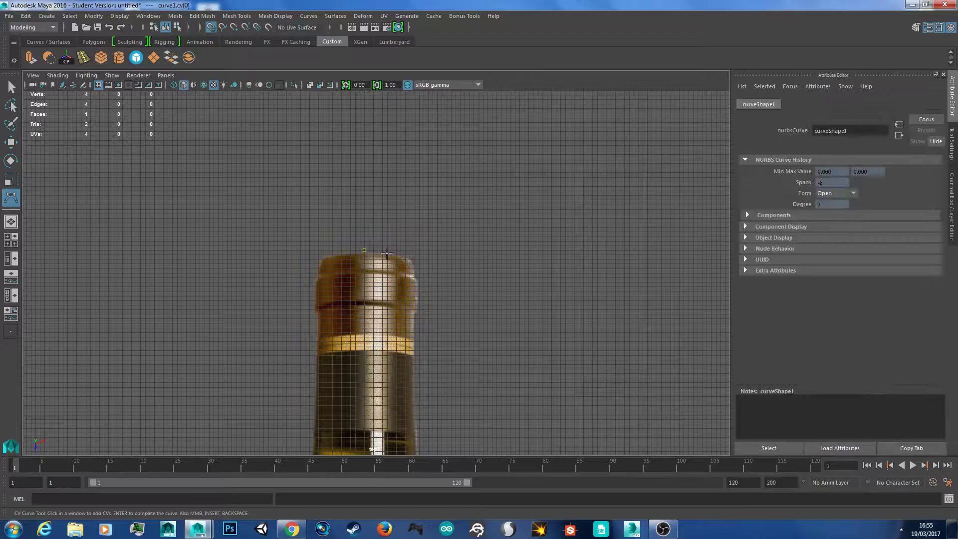
pyautogui.click(401, 255)
pyautogui.click(415, 277)
pyautogui.click(415, 309)
pyautogui.click(413, 350)
# Step: Continue the CV curve down the bottle's neck and along the upper slope of the shoulder
pyautogui.scroll(4, 462, 361)
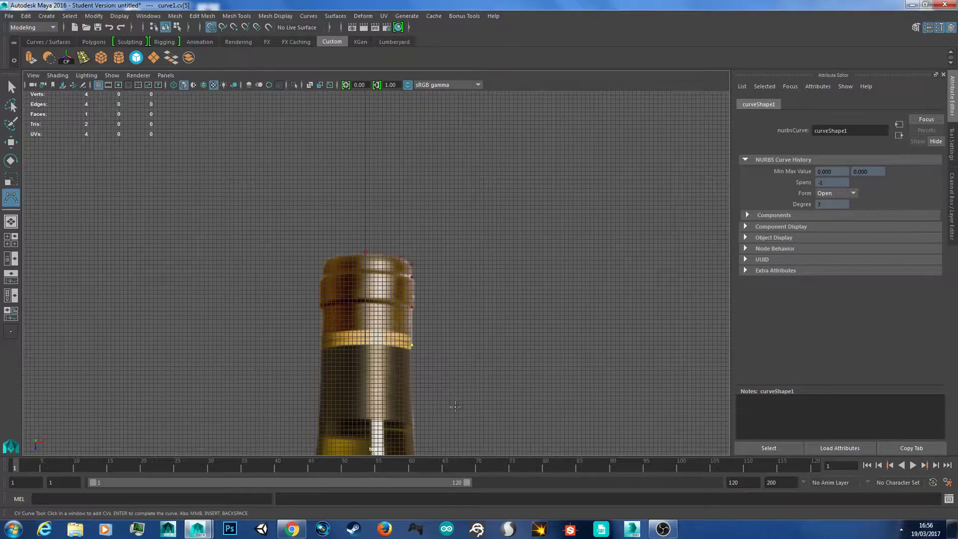
pyautogui.keyDown('alt'); pyautogui.moveTo(462, 361); pyautogui.dragTo(403, 250, button='middle'); pyautogui.keyUp('alt')
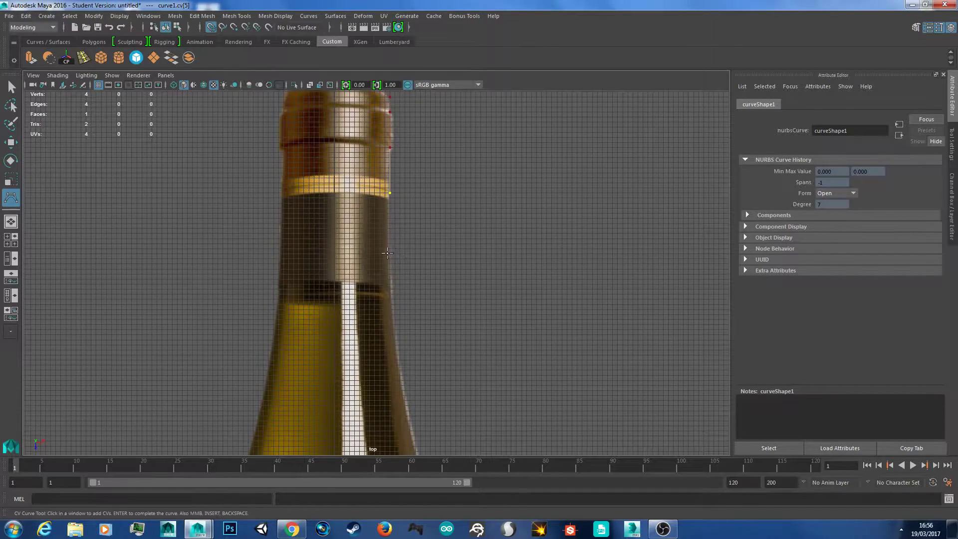
pyautogui.click(391, 258)
pyautogui.click(393, 306)
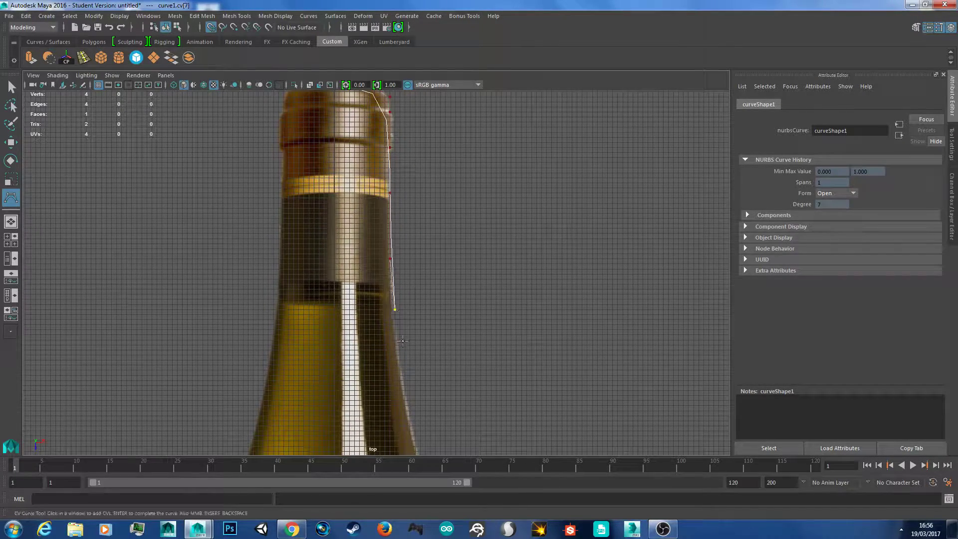
pyautogui.click(399, 359)
pyautogui.keyDown('alt'); pyautogui.moveTo(423, 389); pyautogui.dragTo(386, 265, button='middle'); pyautogui.keyUp('alt')
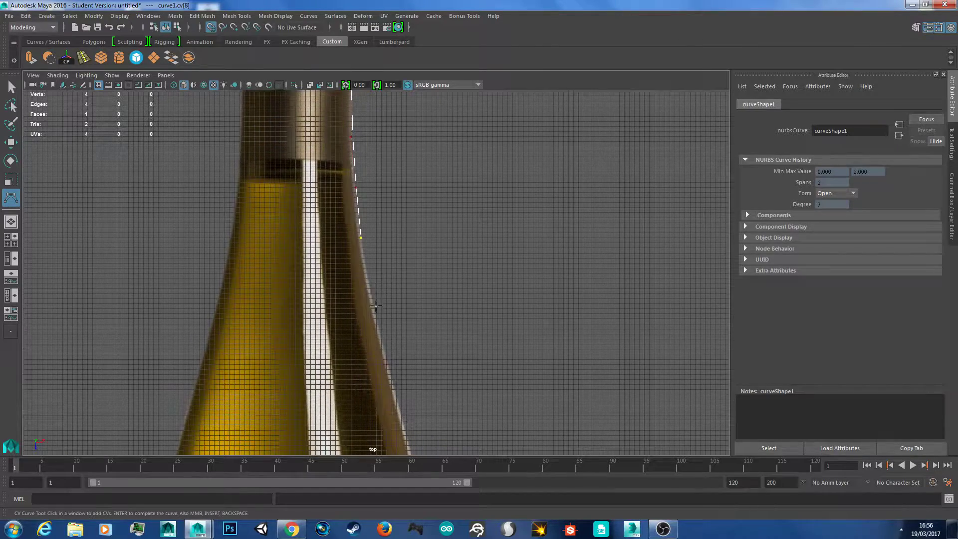
pyautogui.click(377, 311)
pyautogui.keyDown('alt'); pyautogui.moveTo(409, 387); pyautogui.dragTo(368, 289, button='middle'); pyautogui.keyUp('alt')
pyautogui.click(364, 320)
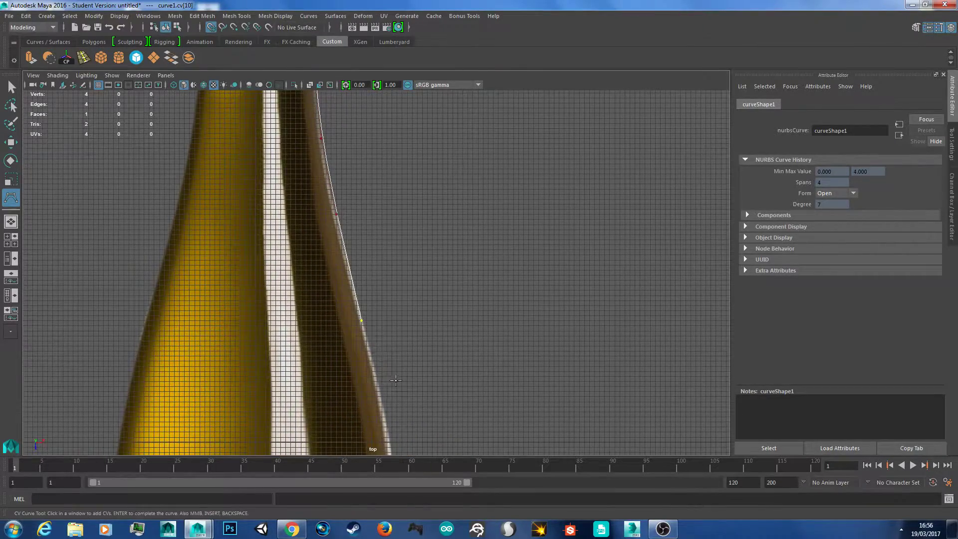
# Step: Trace the lower shoulder with CVs until it meets the straight body, undoing and re-placing the points that miss the outline
pyautogui.keyDown('alt'); pyautogui.moveTo(389, 423); pyautogui.dragTo(353, 307, button='middle'); pyautogui.keyUp('alt')
pyautogui.click(353, 307)
pyautogui.click(365, 378)
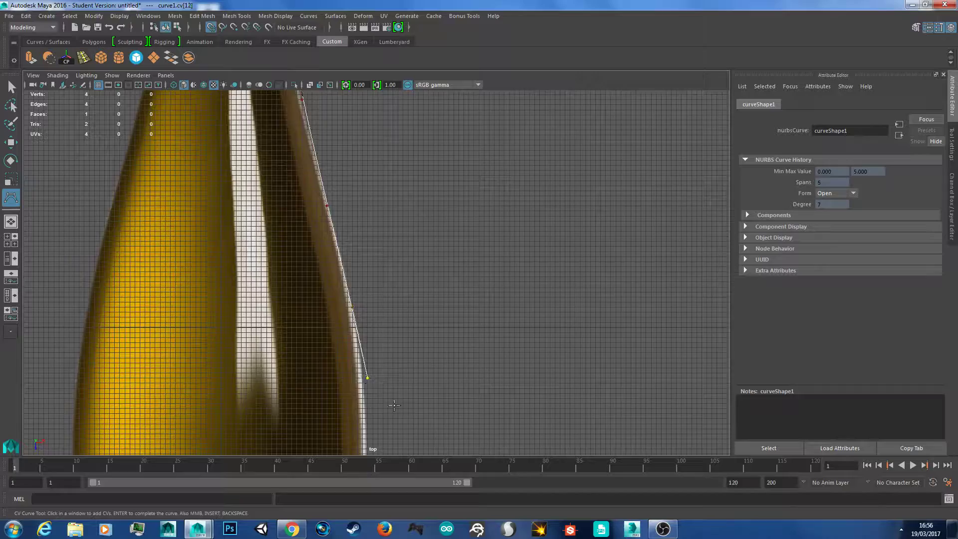
pyautogui.keyDown('alt'); pyautogui.moveTo(389, 404); pyautogui.dragTo(395, 338, button='middle'); pyautogui.keyUp('alt')
pyautogui.hotkey('ctrl', 'z')
pyautogui.click(361, 290)
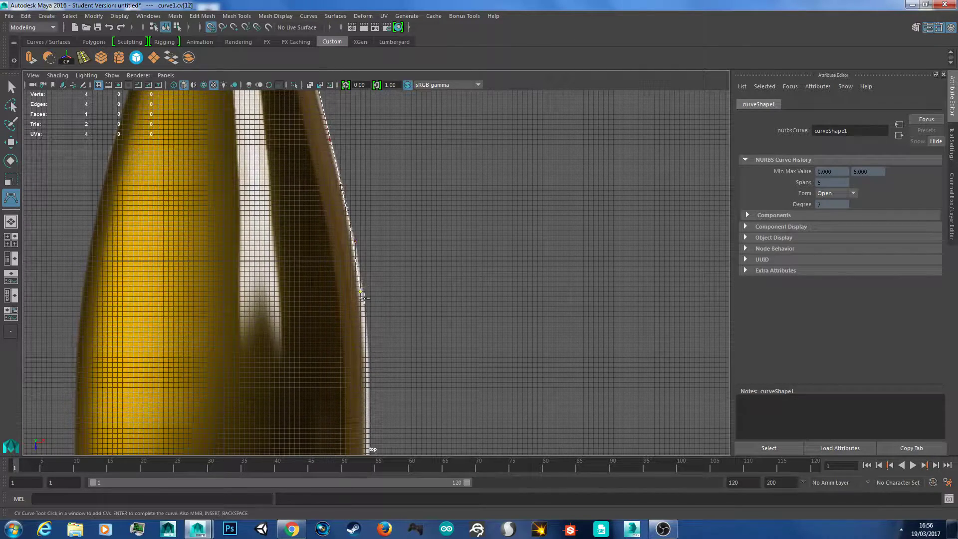
pyautogui.click(365, 331)
pyautogui.click(370, 371)
pyautogui.keyDown('alt'); pyautogui.moveTo(385, 403); pyautogui.dragTo(389, 350, button='middle'); pyautogui.keyUp('alt')
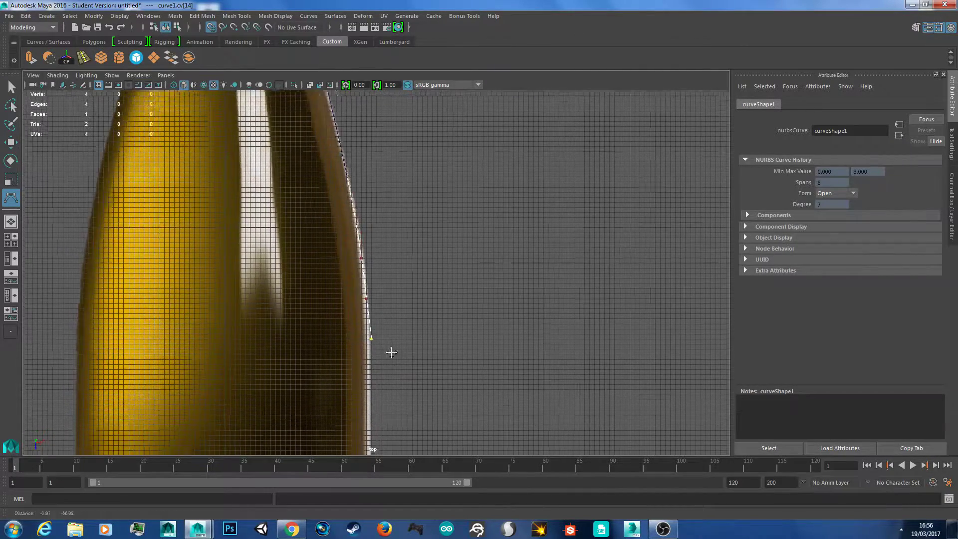
pyautogui.hotkey('ctrl', 'z')
pyautogui.click(376, 346)
# Step: Add widely spaced CVs down the straight side of the body, past the label band to just above the base corner
pyautogui.keyDown('alt'); pyautogui.moveTo(396, 416); pyautogui.dragTo(378, 299, button='middle'); pyautogui.keyUp('alt')
pyautogui.click(376, 360)
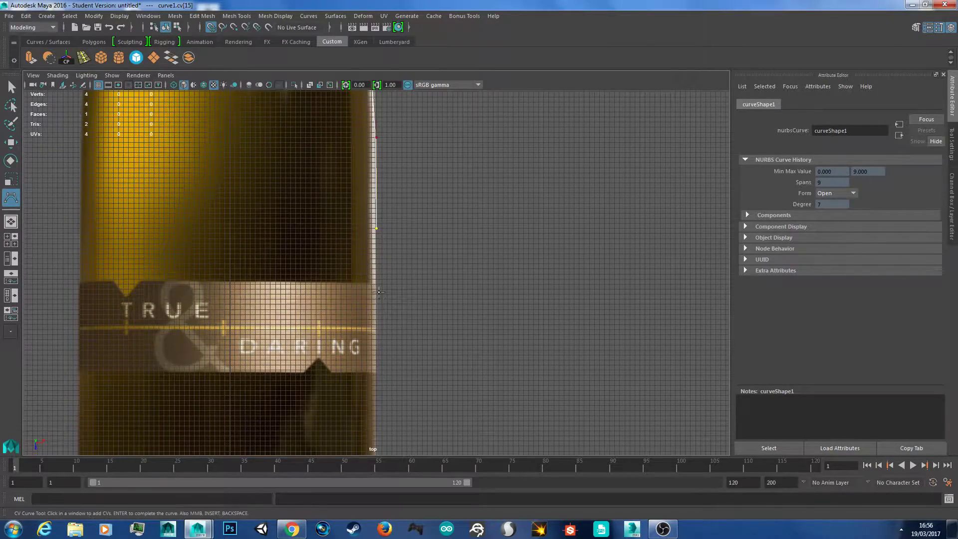
pyautogui.keyDown('alt'); pyautogui.moveTo(378, 349); pyautogui.dragTo(385, 194, button='middle'); pyautogui.keyUp('alt')
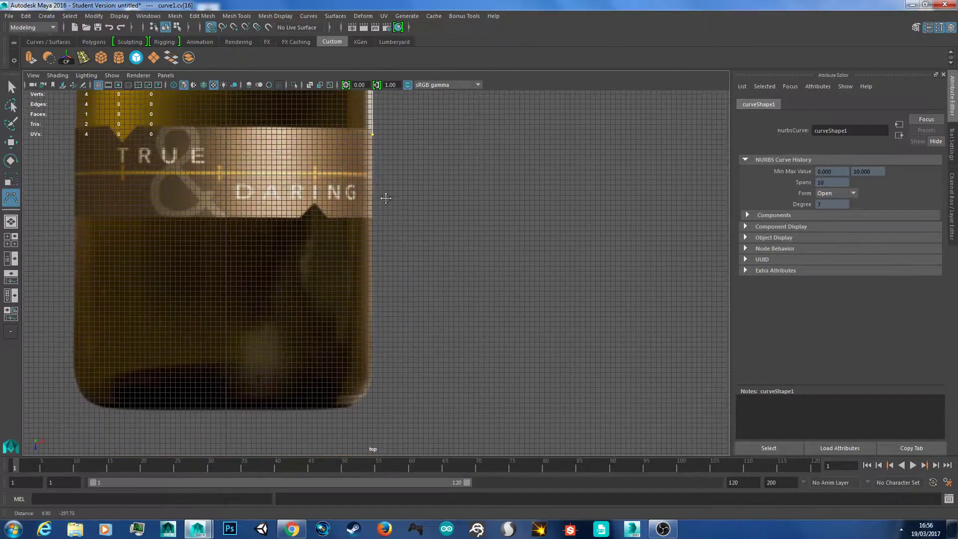
pyautogui.click(373, 253)
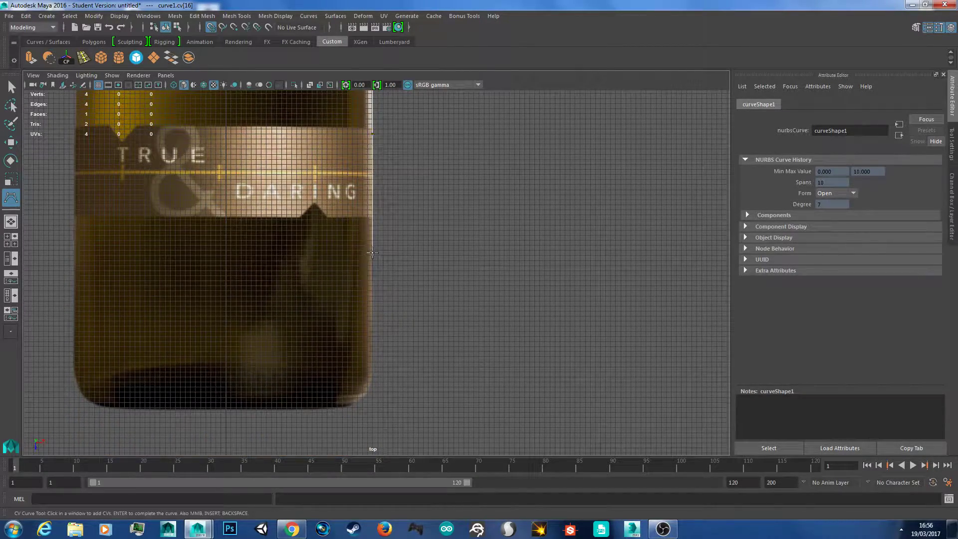
pyautogui.click(372, 373)
# Step: Trace the rounded base corner with close CVs and run the curve along the bottom edge to the central grid line
pyautogui.keyDown('alt'); pyautogui.moveTo(374, 392); pyautogui.dragTo(376, 356, button='middle'); pyautogui.keyUp('alt')
pyautogui.click(374, 347)
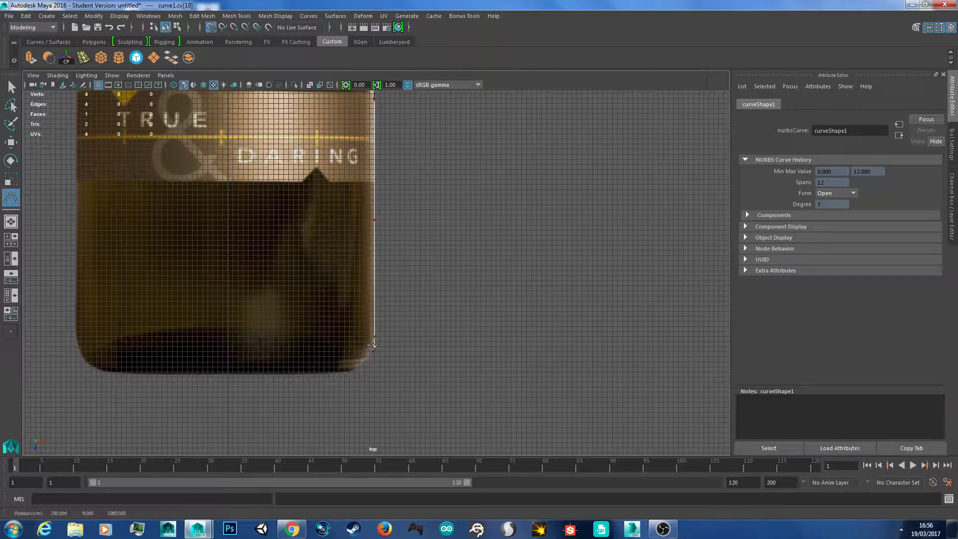
pyautogui.click(368, 361)
pyautogui.click(360, 372)
pyautogui.click(345, 371)
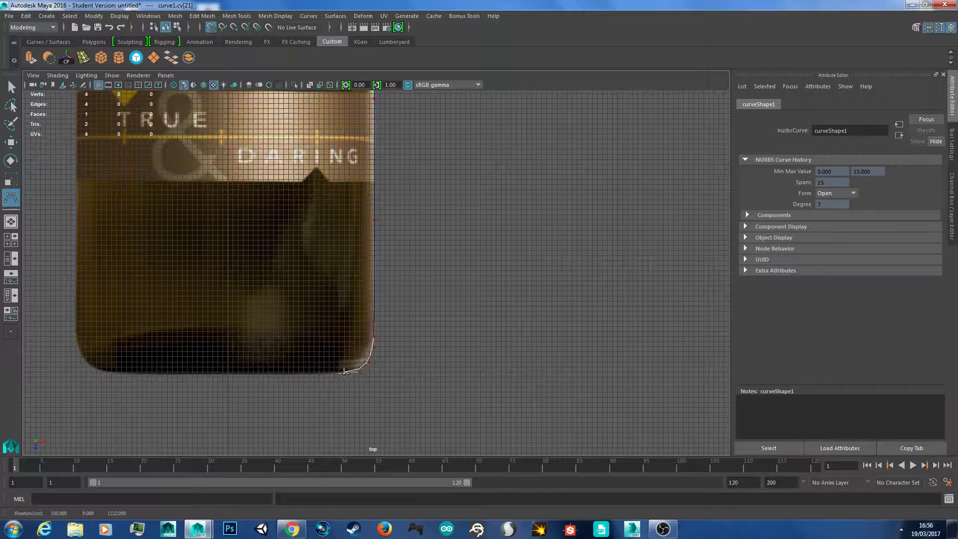
pyautogui.click(278, 372)
pyautogui.click(258, 371)
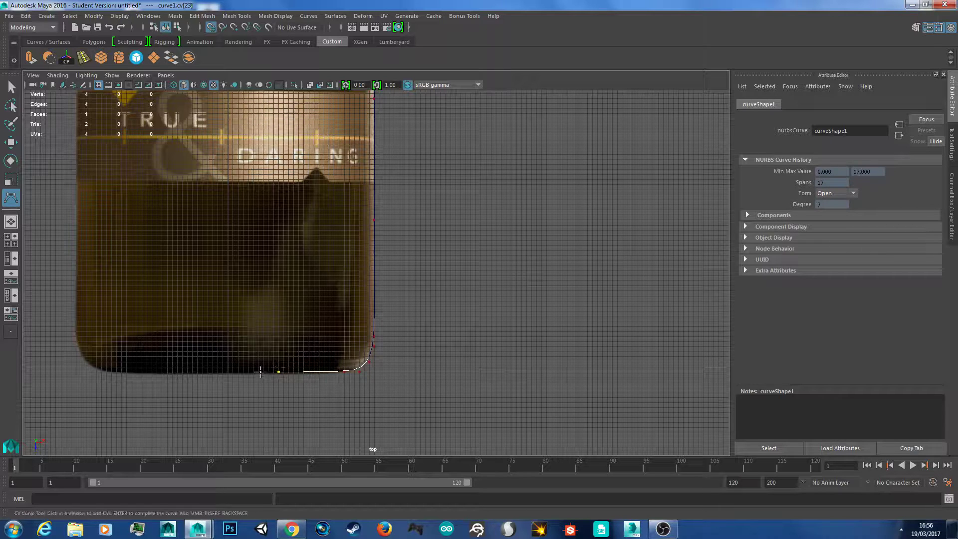
pyautogui.click(228, 372)
# Step: Complete the CV curve at the centre of the bottle's base and switch to the Move tool
pyautogui.keyDown('alt'); pyautogui.moveTo(307, 307); pyautogui.dragTo(398, 342, button='middle'); pyautogui.keyUp('alt')
pyautogui.keyDown('alt'); pyautogui.moveTo(397, 342); pyautogui.dragTo(355, 165, button='right'); pyautogui.keyUp('alt')
pyautogui.keyDown('alt'); pyautogui.moveTo(355, 164); pyautogui.dragTo(370, 182, button='middle'); pyautogui.keyUp('alt')
pyautogui.keyDown('alt'); pyautogui.moveTo(369, 182); pyautogui.dragTo(369, 396, button='right'); pyautogui.keyUp('alt')
pyautogui.keyDown('alt'); pyautogui.moveTo(369, 396); pyautogui.dragTo(375, 335, button='middle'); pyautogui.keyUp('alt')
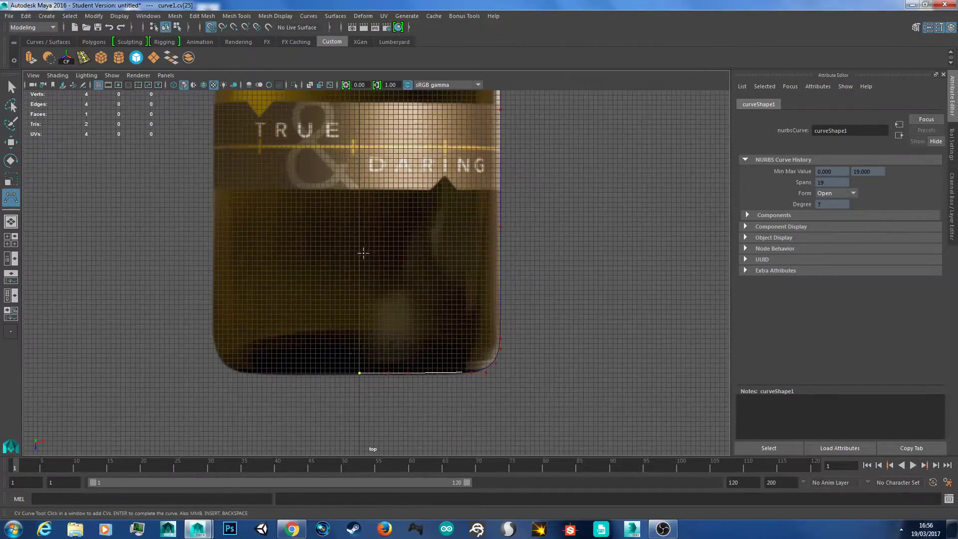
pyautogui.keyDown('alt'); pyautogui.moveTo(364, 253); pyautogui.dragTo(371, 295, button='middle'); pyautogui.keyUp('alt')
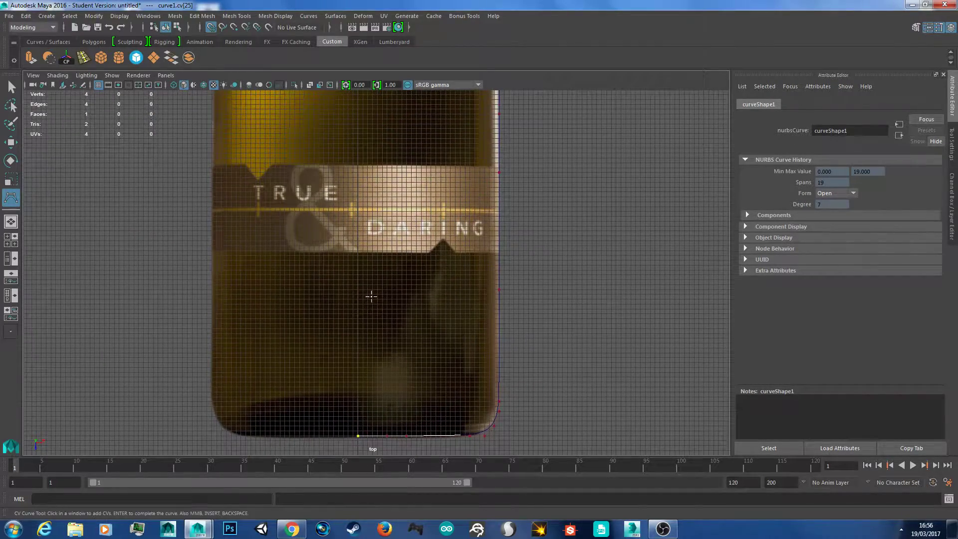
pyautogui.press('Return')
pyautogui.press('w')
# Step: Switch from the top view to a full-size perspective view showing the whole bottle image and its profile curve
pyautogui.scroll(-3, 388, 295)
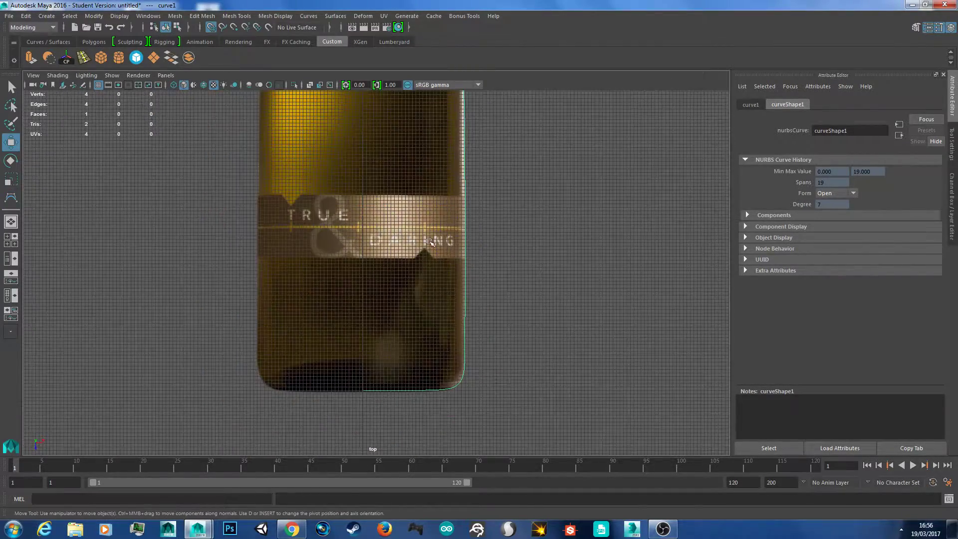
pyautogui.keyDown('alt'); pyautogui.moveTo(444, 154); pyautogui.dragTo(446, 314, button='middle'); pyautogui.keyUp('alt')
pyautogui.scroll(-5, 446, 314)
pyautogui.keyDown('alt'); pyautogui.moveTo(401, 188); pyautogui.dragTo(394, 235, button='middle'); pyautogui.keyUp('alt')
pyautogui.scroll(-1, 399, 249)
pyautogui.press('space')
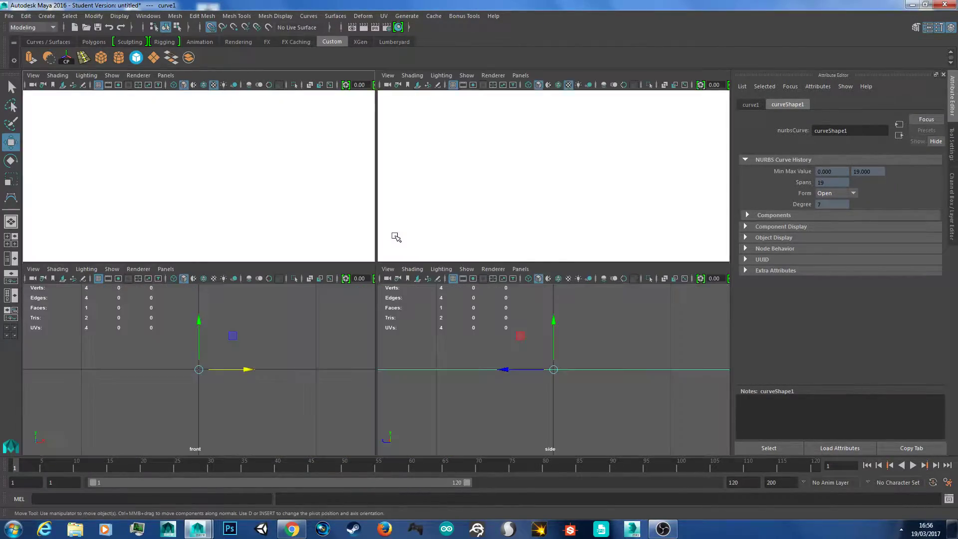
pyautogui.press('space')
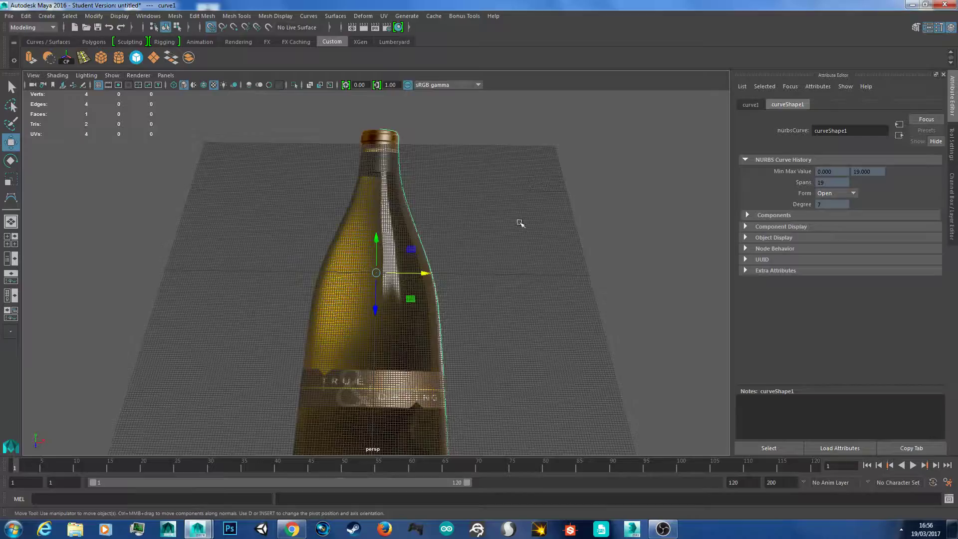
pyautogui.keyDown('alt'); pyautogui.moveTo(520, 223); pyautogui.dragTo(489, 228); pyautogui.keyUp('alt')
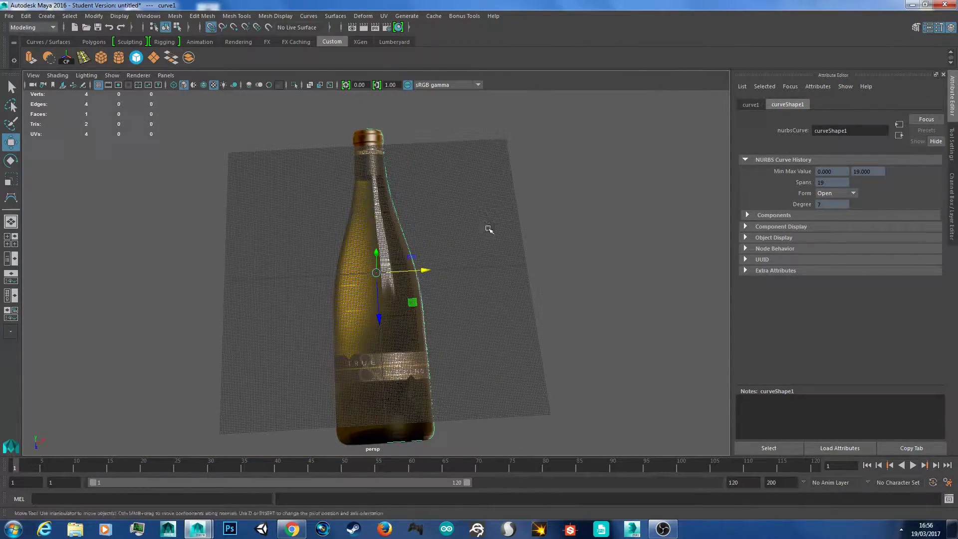
# Step: Open the Revolve options for the profile curve and reset them to their defaults
pyautogui.click(333, 17)
pyautogui.click(342, 16)
pyautogui.click(335, 16)
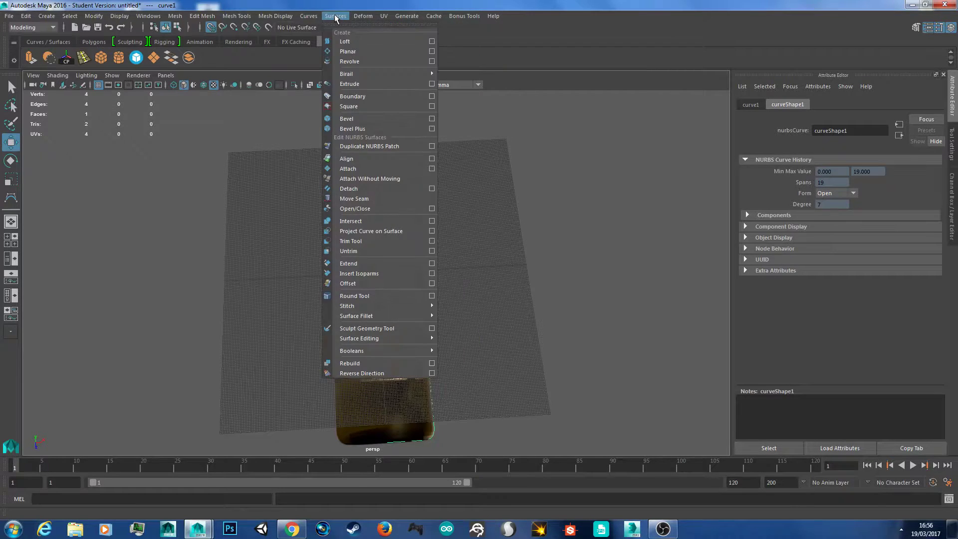
pyautogui.click(432, 61)
pyautogui.moveTo(723, 95); pyautogui.dragTo(534, 85)
pyautogui.click(478, 99)
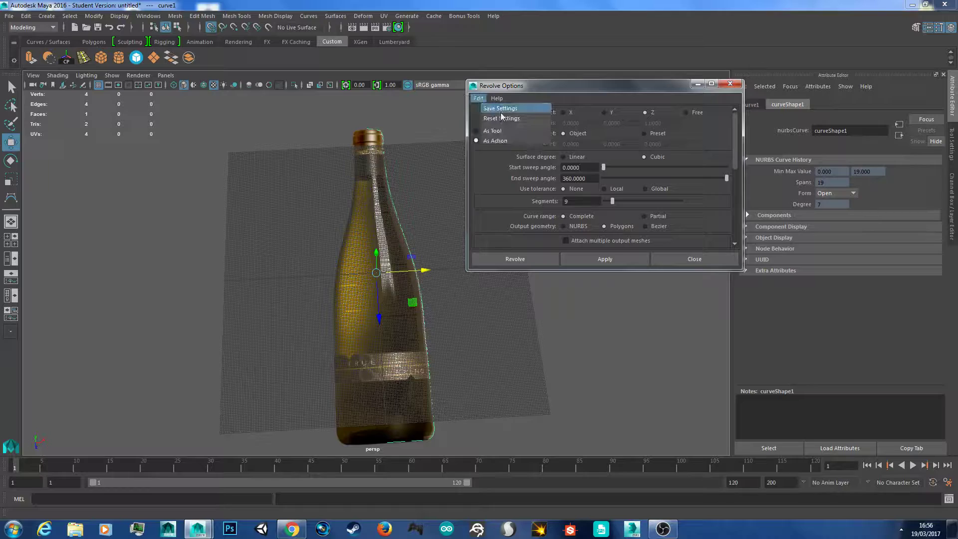
pyautogui.click(508, 116)
pyautogui.moveTo(617, 88); pyautogui.dragTo(601, 80)
# Step: Revolve the profile curve 360 degrees about the Z axis with 8 segments, outputting polygons of type Quads
pyautogui.click(630, 105)
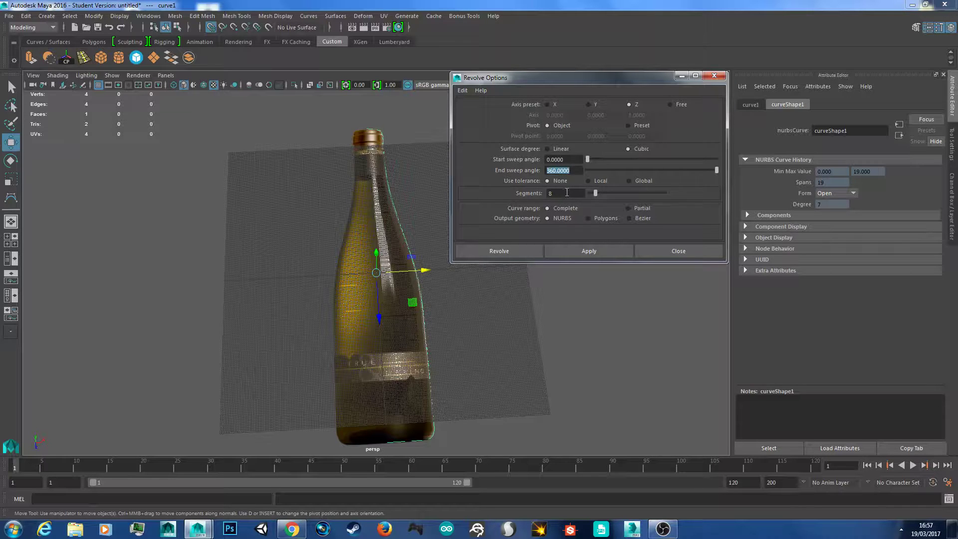
pyautogui.click(589, 218)
pyautogui.scroll(-3, 611, 212)
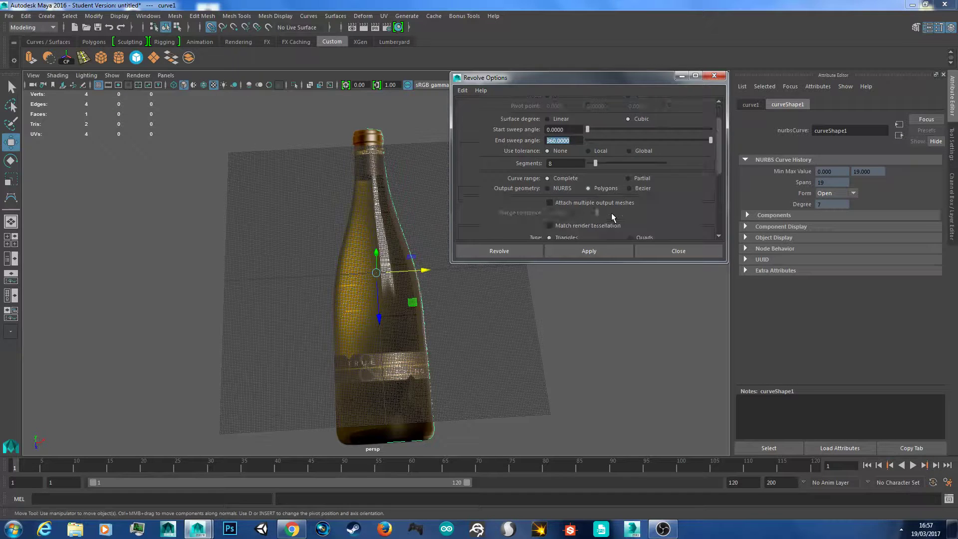
pyautogui.scroll(-3, 606, 180)
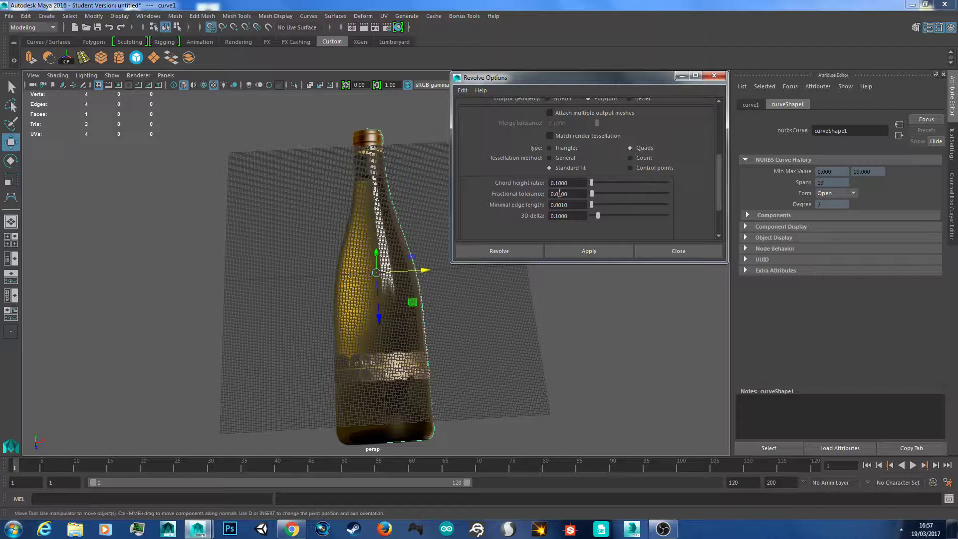
pyautogui.click(506, 247)
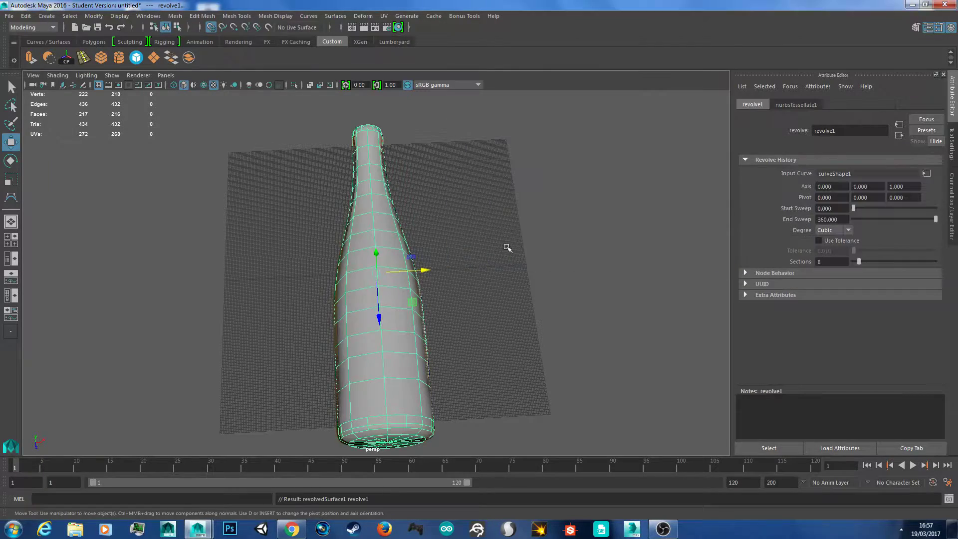
# Step: Examine the revolved bottle mesh from the side and select it to check its wireframe near the mouth
pyautogui.scroll(3, 481, 276)
pyautogui.scroll(-4, 494, 272)
pyautogui.click(511, 268)
pyautogui.keyDown('alt'); pyautogui.moveTo(512, 268); pyautogui.dragTo(336, 220); pyautogui.keyUp('alt')
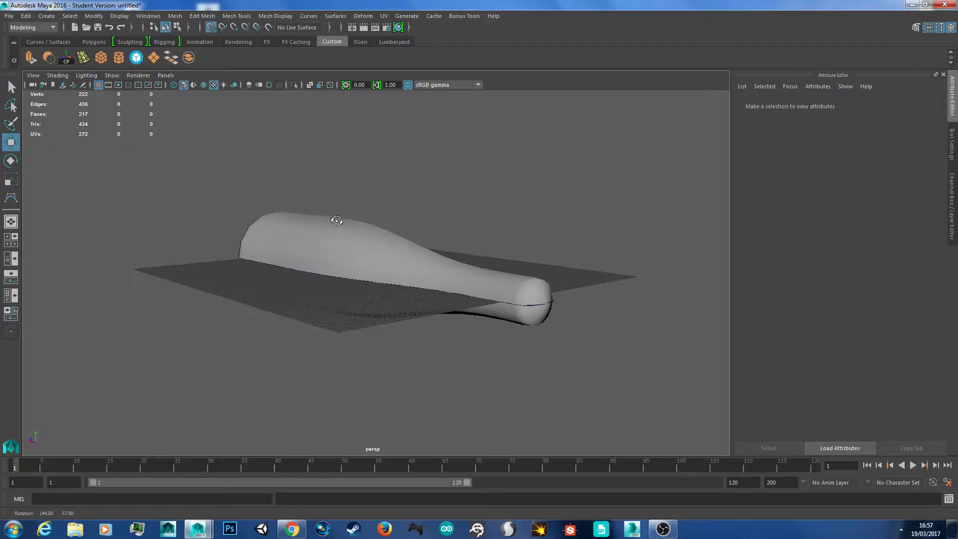
pyautogui.click(442, 276)
pyautogui.scroll(3, 617, 308)
pyautogui.scroll(-2, 616, 307)
pyautogui.keyDown('alt'); pyautogui.moveTo(616, 308); pyautogui.dragTo(459, 274, button='middle'); pyautogui.keyUp('alt')
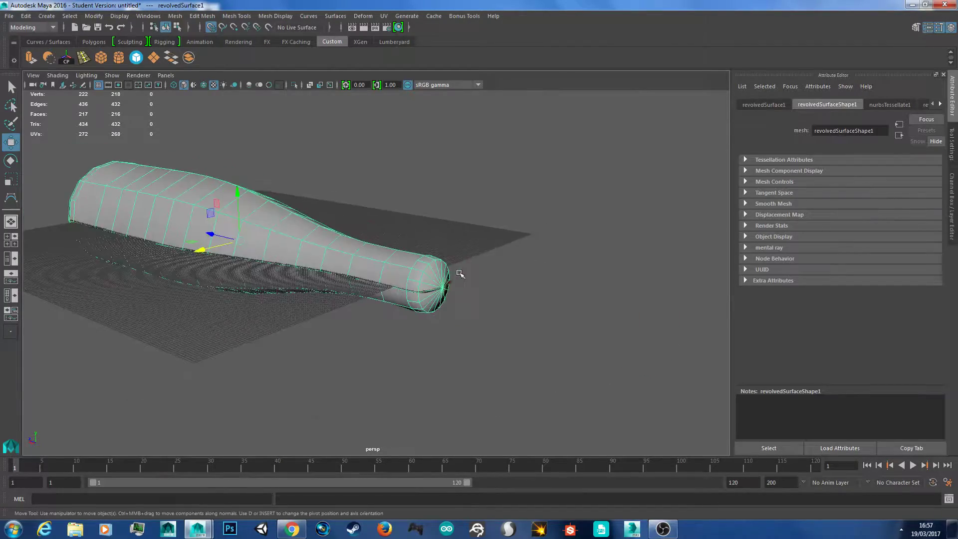
pyautogui.scroll(5, 459, 274)
pyautogui.keyDown('alt'); pyautogui.moveTo(513, 300); pyautogui.dragTo(467, 310, button='middle'); pyautogui.keyUp('alt')
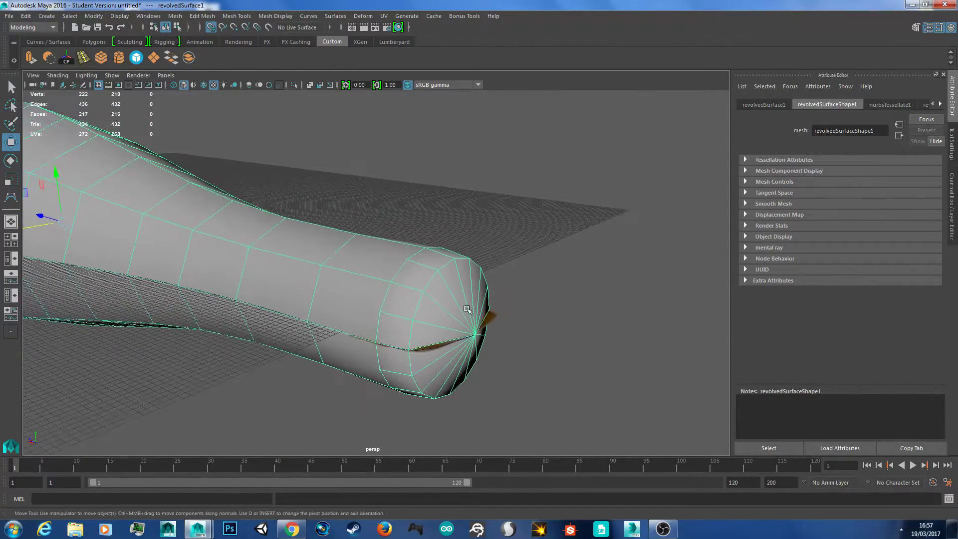
# Step: Inspect the point where the edges converge at the bottle's mouth, and return to the whole mesh as a selected object
pyautogui.moveTo(434, 307); pyautogui.dragTo(388, 253, button='right')
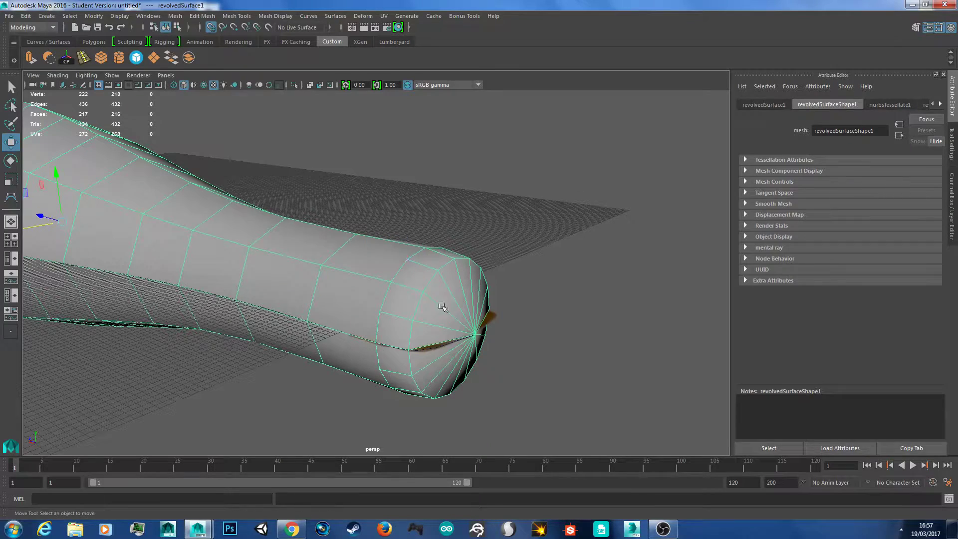
pyautogui.click(472, 335)
pyautogui.keyDown('alt'); pyautogui.moveTo(496, 334); pyautogui.dragTo(611, 376); pyautogui.keyUp('alt')
pyautogui.keyDown('alt'); pyautogui.moveTo(611, 377); pyautogui.dragTo(614, 379, button='middle'); pyautogui.keyUp('alt')
pyautogui.keyDown('alt'); pyautogui.moveTo(614, 379); pyautogui.dragTo(492, 325, button='right'); pyautogui.keyUp('alt')
pyautogui.moveTo(492, 325); pyautogui.dragTo(406, 305, button='right')
pyautogui.click(564, 257)
pyautogui.click(406, 306)
pyautogui.keyDown('alt'); pyautogui.moveTo(406, 306); pyautogui.dragTo(473, 276); pyautogui.keyUp('alt')
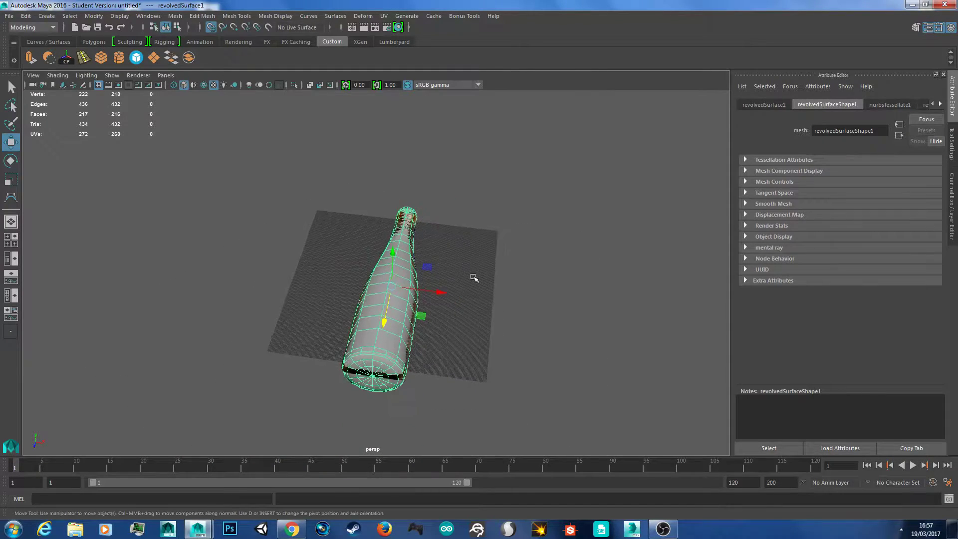
# Step: Try moving the bottle mesh up and away from the reference image, and undo the move
pyautogui.scroll(2, 474, 277)
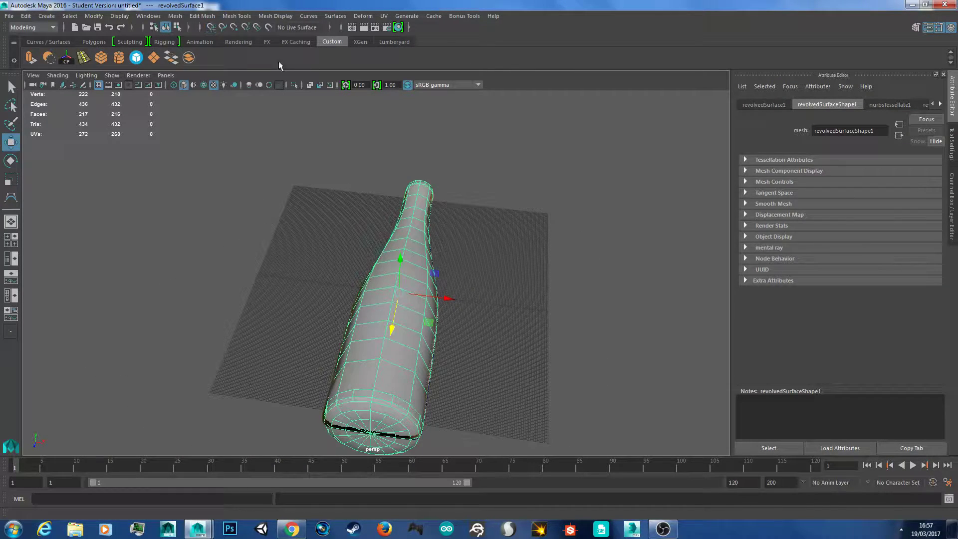
pyautogui.moveTo(451, 301); pyautogui.dragTo(333, 178)
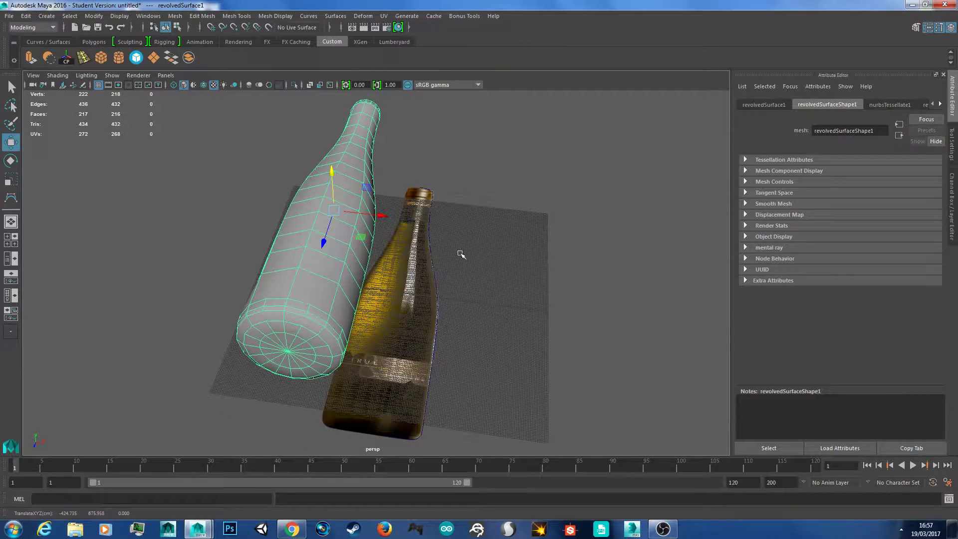
pyautogui.press('super')
pyautogui.press('super')
pyautogui.hotkey('ctrl', 'z')
pyautogui.hotkey('ctrl', 'z')
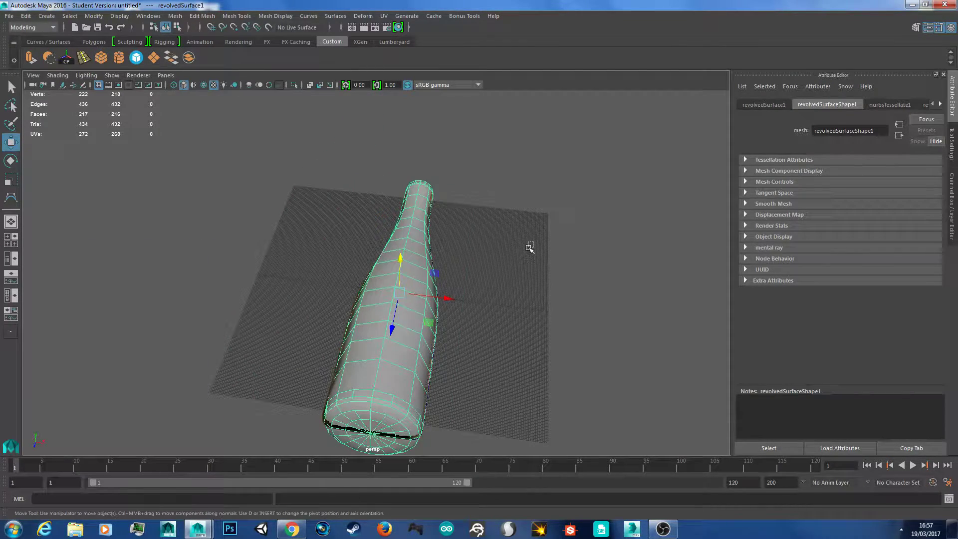
# Step: Try shifting the revolved bottle sideways along the X axis, and undo that shift
pyautogui.moveTo(446, 298); pyautogui.dragTo(417, 280)
pyautogui.hotkey('ctrl', 'z')
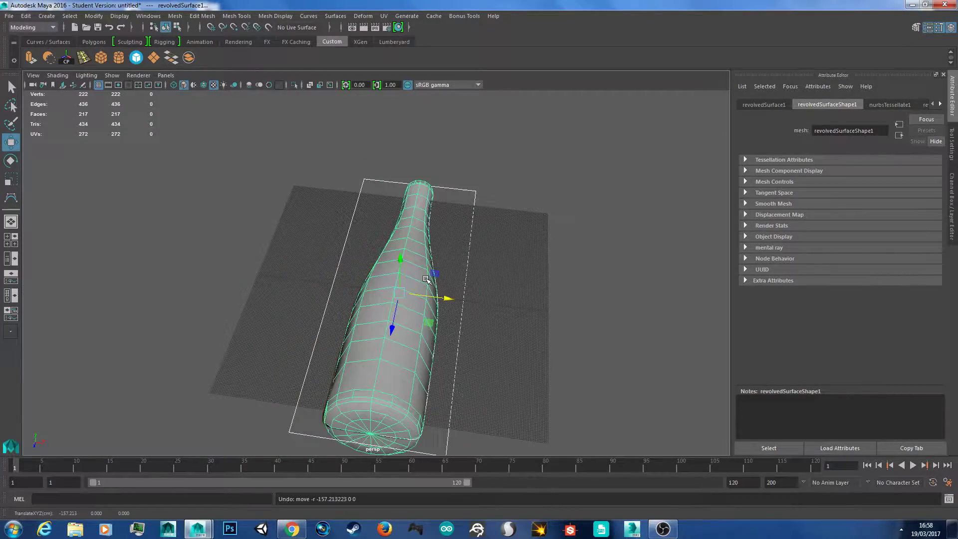
# Step: Select only the revolved bottle mesh and delete its construction history
pyautogui.click(499, 249)
pyautogui.click(404, 292)
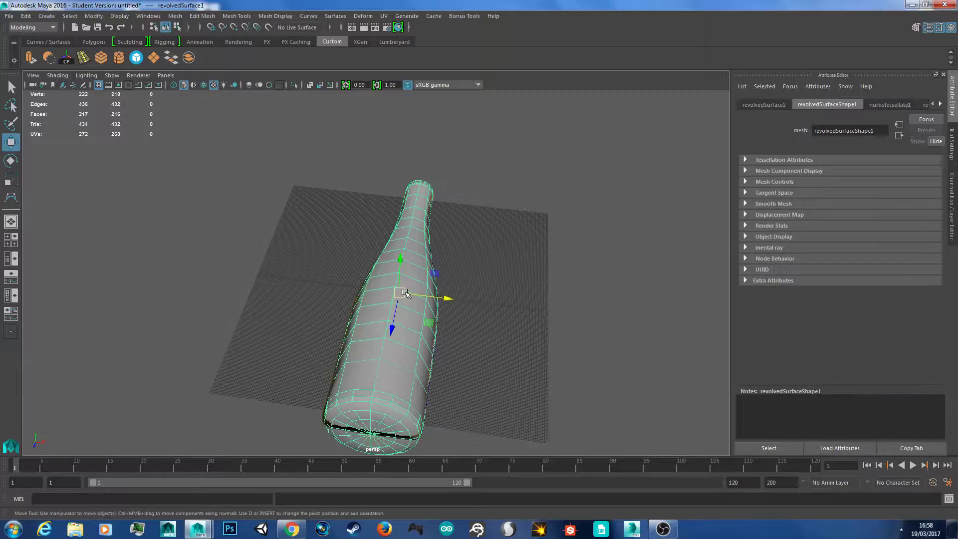
pyautogui.click(23, 17)
pyautogui.moveTo(85, 132)
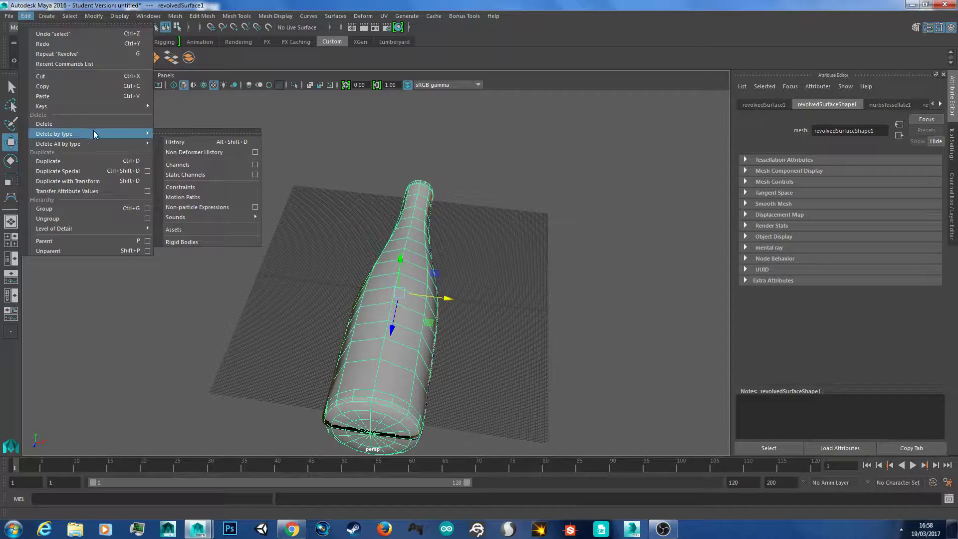
pyautogui.click(204, 142)
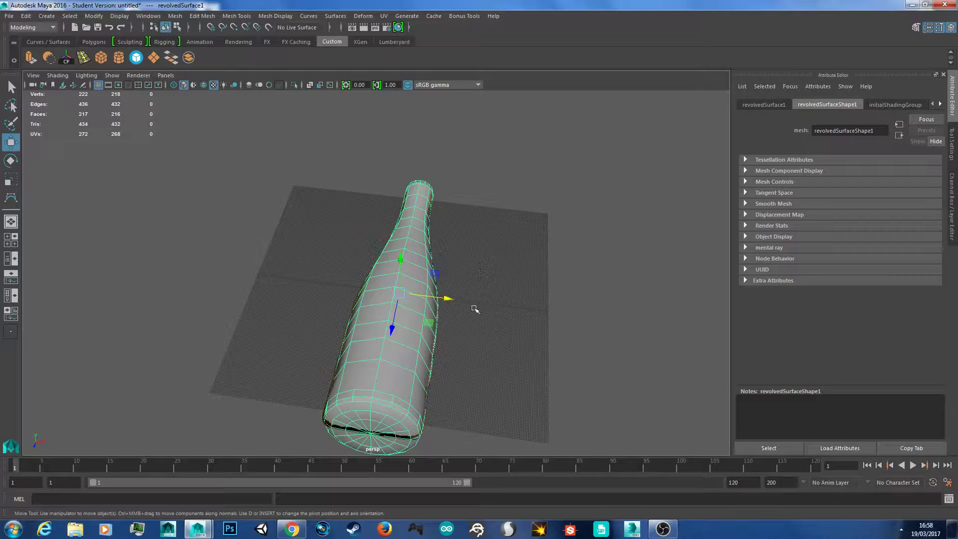
# Step: Try moving the bottle together with its reference plane along X and lifting the bottle off the plane, and undo the moves
pyautogui.moveTo(448, 298); pyautogui.dragTo(400, 304)
pyautogui.hotkey('ctrl', 'z')
pyautogui.moveTo(513, 264); pyautogui.dragTo(399, 331)
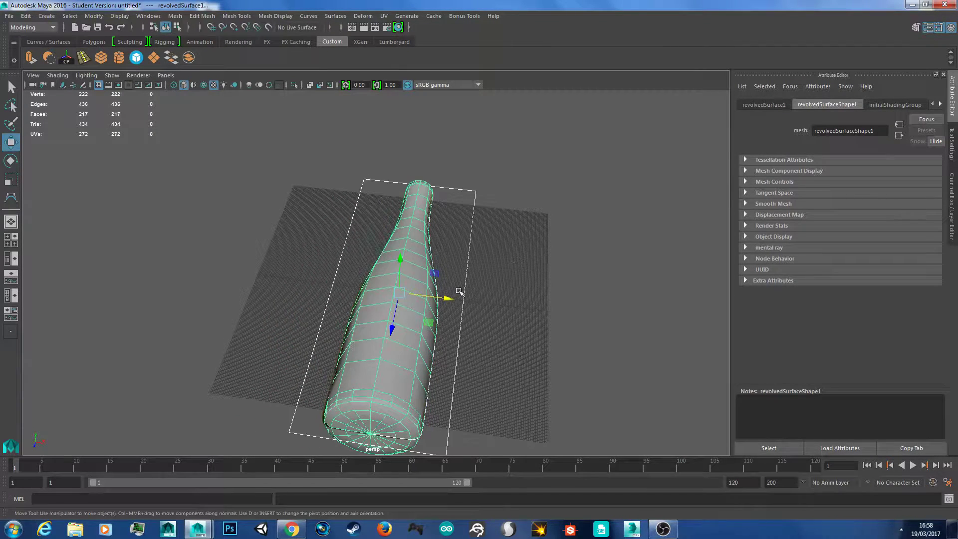
pyautogui.moveTo(444, 298); pyautogui.dragTo(401, 268)
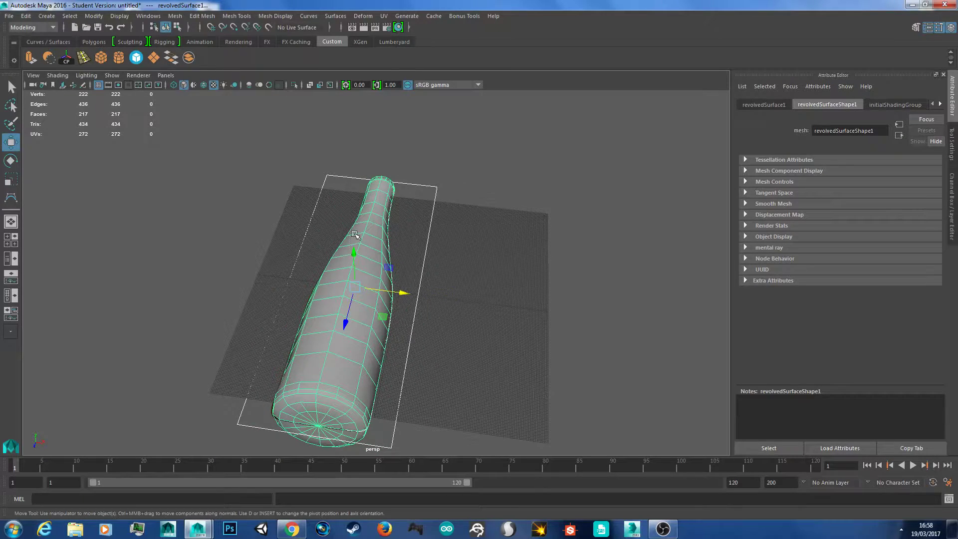
pyautogui.click(353, 232)
pyautogui.moveTo(351, 249); pyautogui.dragTo(352, 224)
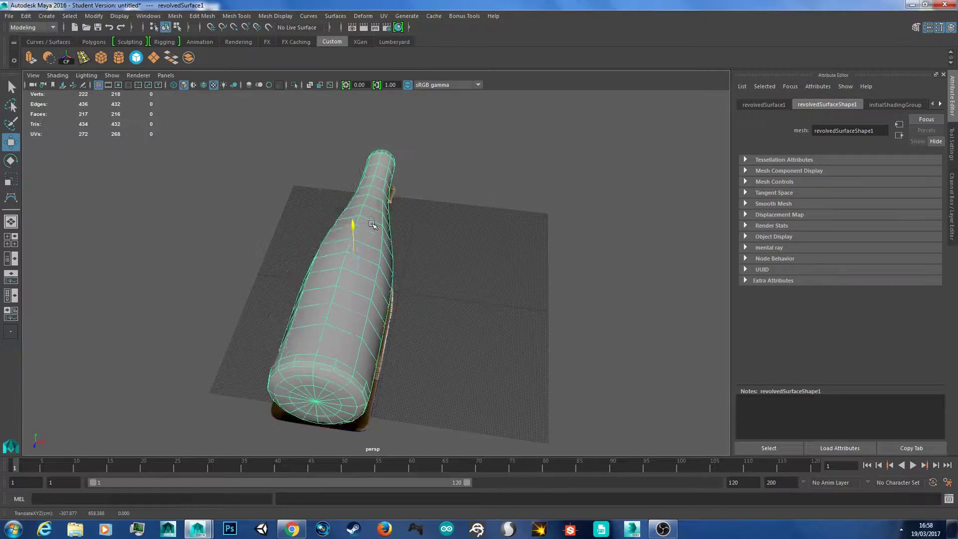
pyautogui.hotkey('ctrl', 'z')
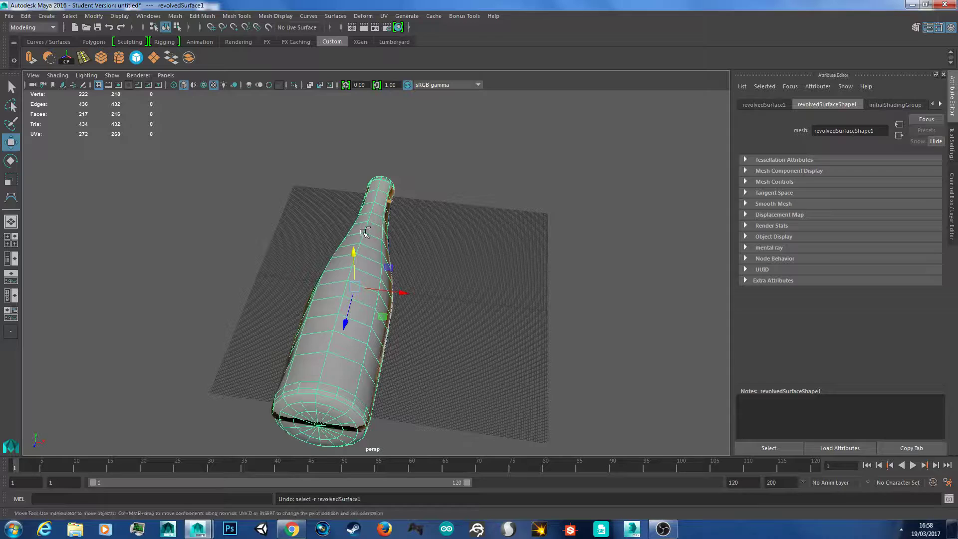
pyautogui.hotkey('ctrl', 'z')
pyautogui.hotkey('ctrl', 'z')
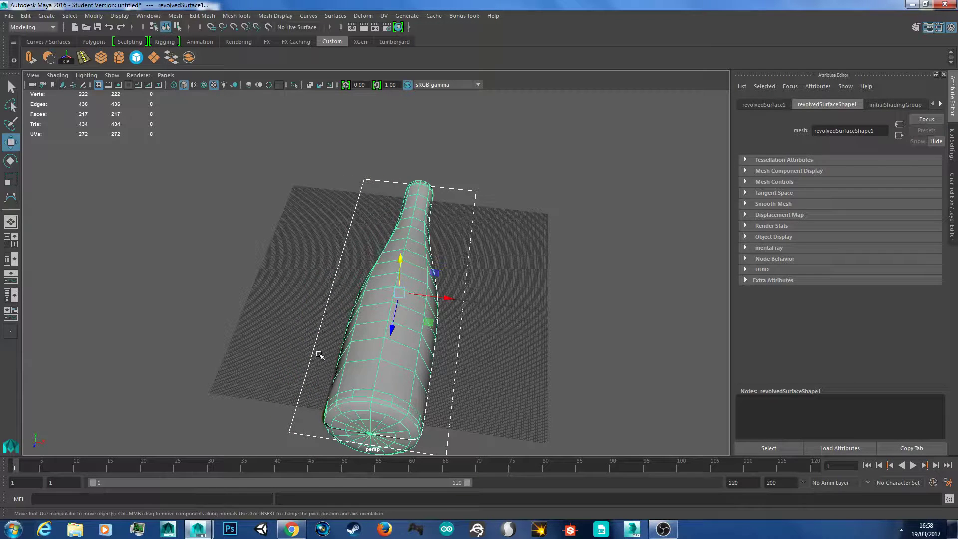
# Step: Delete the bottle and its reference plane, and create a polygon plane scaled into a large rectangle elongated along Z
pyautogui.press('Delete')
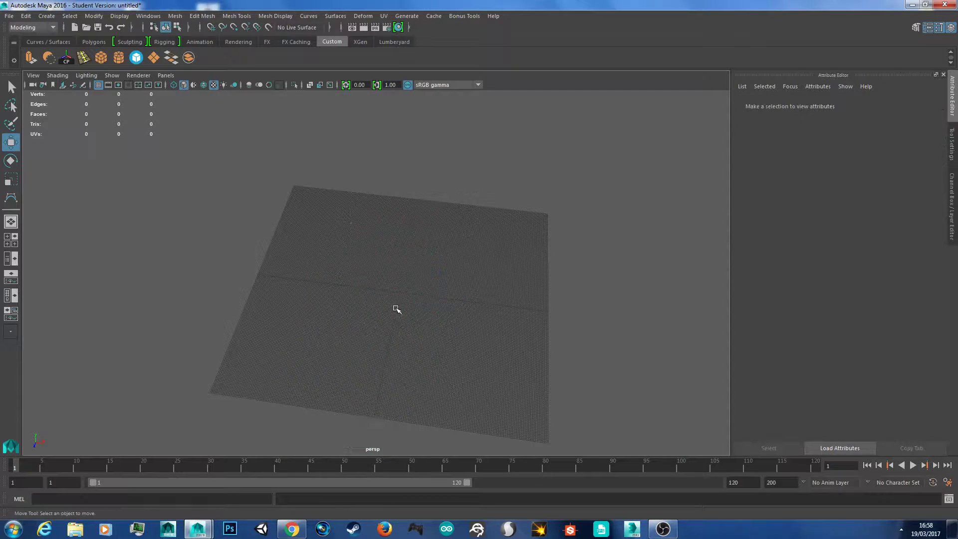
pyautogui.click(154, 59)
pyautogui.press('r')
pyautogui.moveTo(399, 292); pyautogui.dragTo(523, 203)
pyautogui.moveTo(401, 331); pyautogui.dragTo(395, 348)
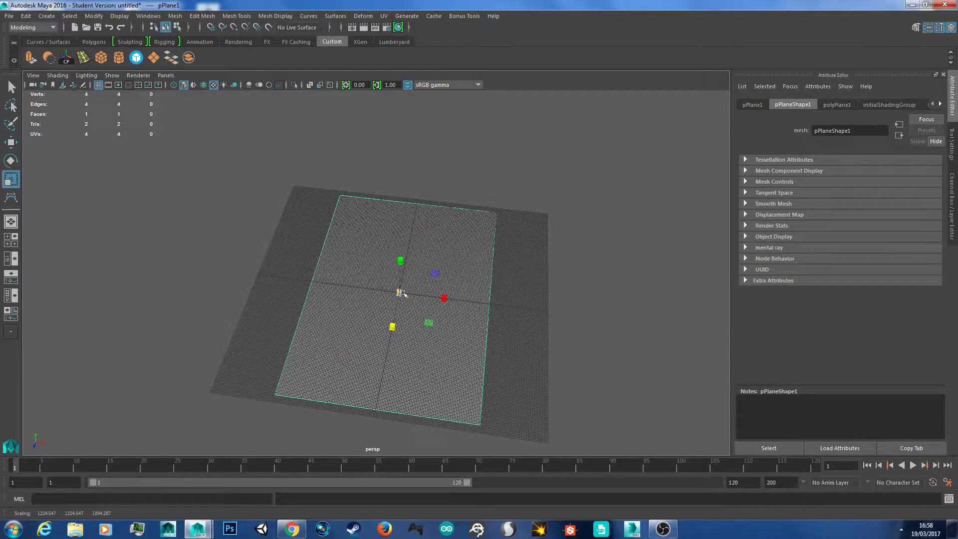
pyautogui.moveTo(400, 292); pyautogui.dragTo(436, 272)
# Step: Assign a new Lambert material to the plane and map its color to the image file Vase.jpg
pyautogui.scroll(2, 486, 280)
pyautogui.moveTo(496, 221); pyautogui.dragTo(565, 457, button='right')
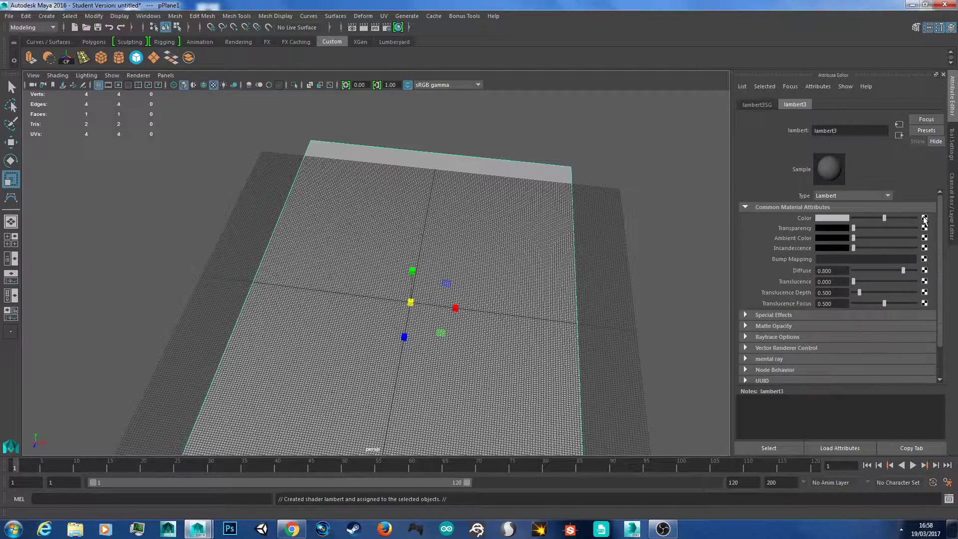
pyautogui.click(460, 263)
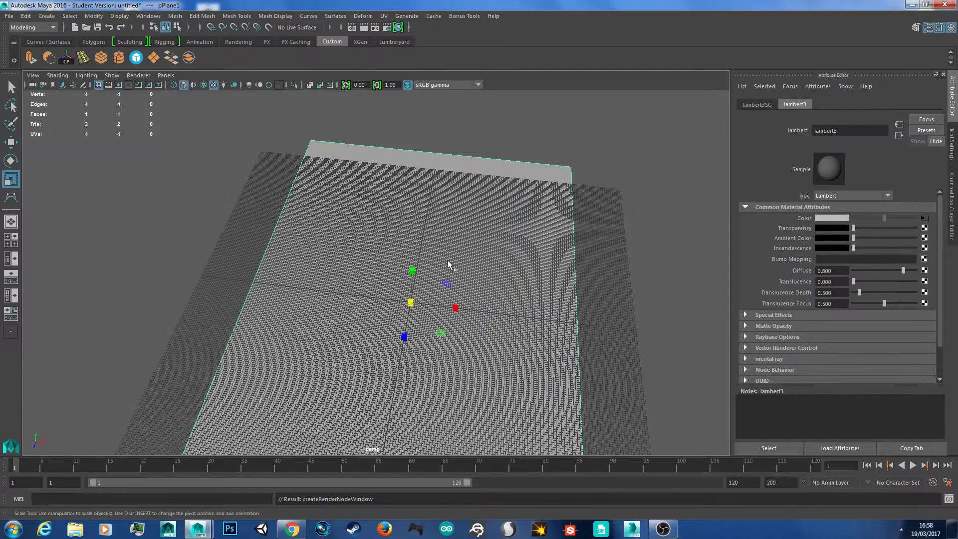
pyautogui.click(927, 243)
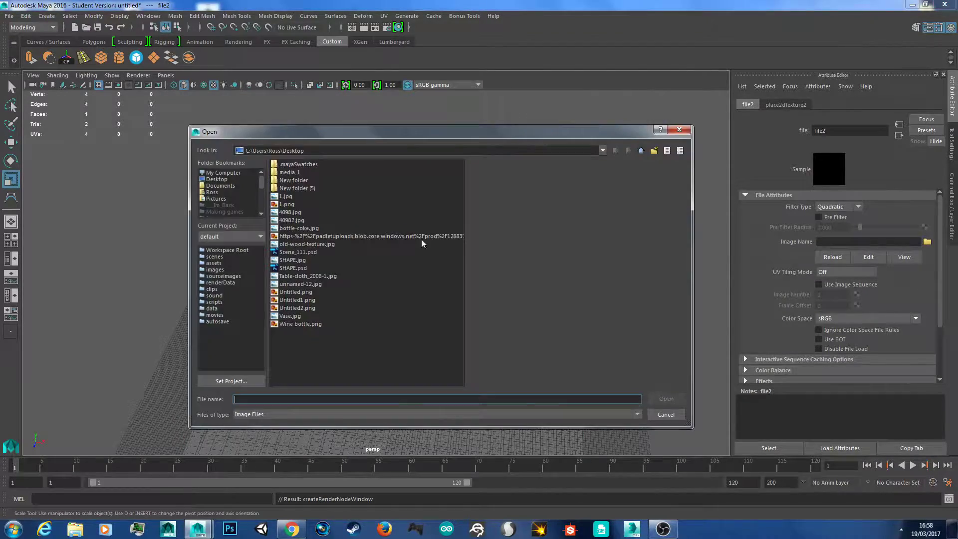
pyautogui.click(283, 317)
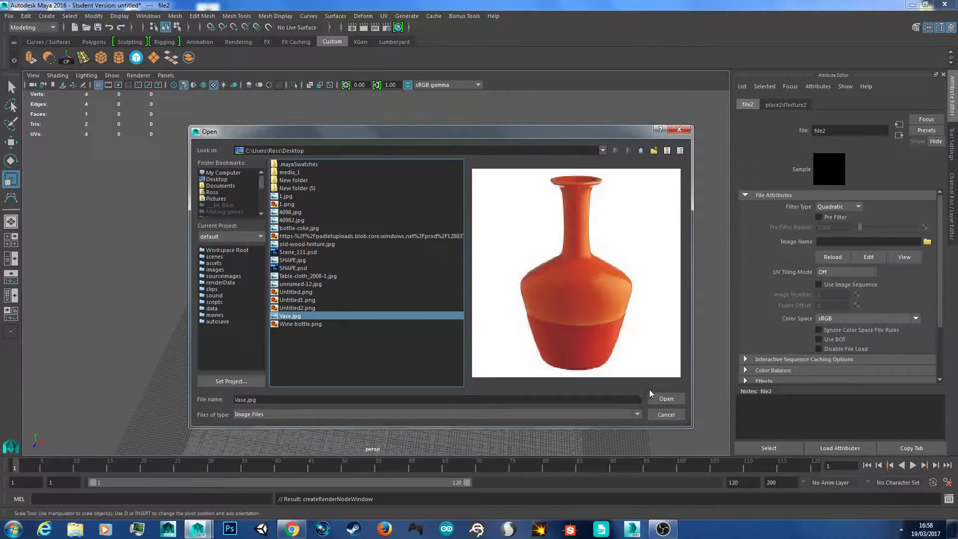
pyautogui.click(662, 401)
# Step: Widen the vase reference plane slightly along X to correct the image's proportions, and deselect it
pyautogui.scroll(-3, 494, 314)
pyautogui.scroll(2, 454, 310)
pyautogui.scroll(-1, 451, 314)
pyautogui.click(452, 316)
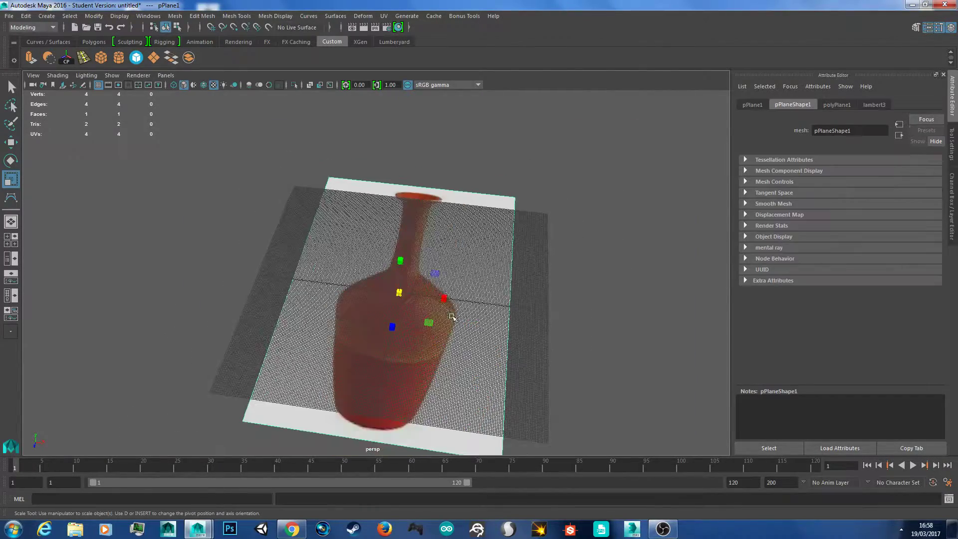
pyautogui.moveTo(445, 300); pyautogui.dragTo(453, 300)
pyautogui.scroll(2, 637, 274)
pyautogui.click(636, 274)
pyautogui.scroll(-2, 627, 284)
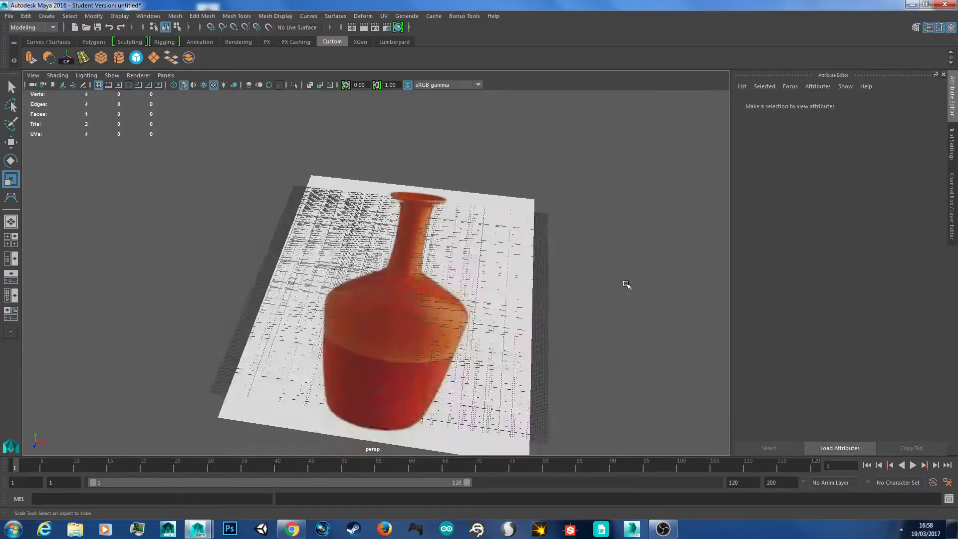
# Step: In the top view, start a Bezier curve at the centre of the vase's mouth and curve it out to the rim's outer edge
pyautogui.keyDown('alt'); pyautogui.moveTo(627, 284); pyautogui.dragTo(635, 298); pyautogui.keyUp('alt')
pyautogui.keyDown('alt'); pyautogui.moveTo(635, 298); pyautogui.dragTo(624, 293, button='middle'); pyautogui.keyUp('alt')
pyautogui.scroll(5, 406, 273)
pyautogui.press('space')
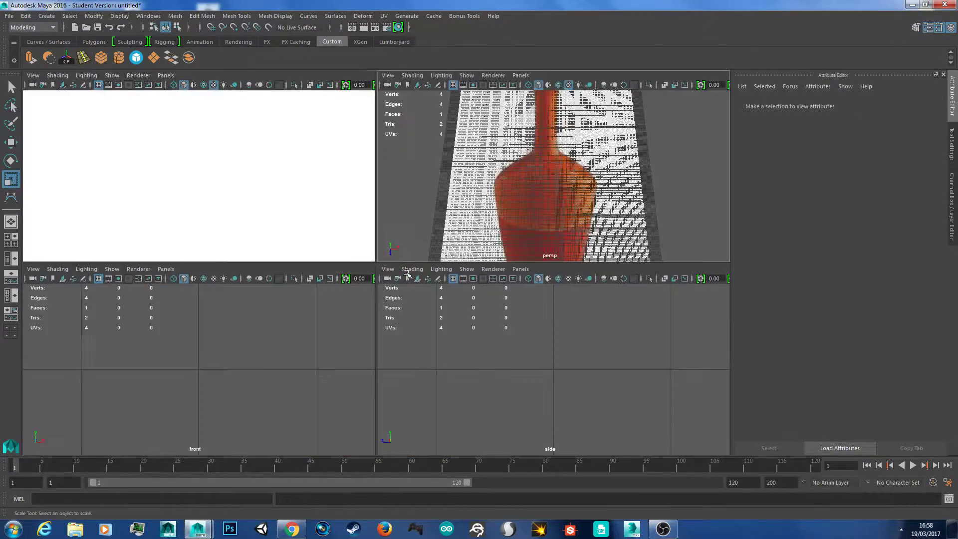
pyautogui.press('space')
pyautogui.scroll(6, 368, 193)
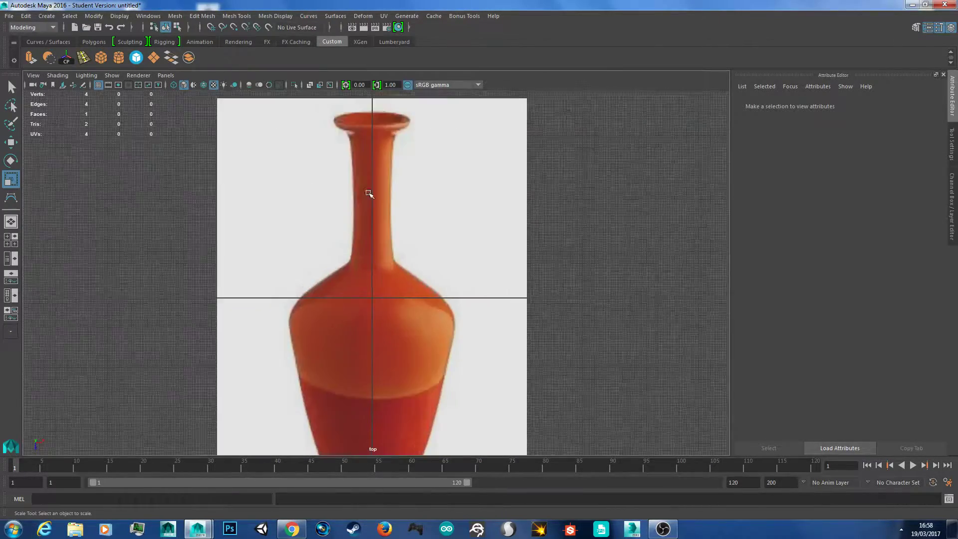
pyautogui.scroll(4, 414, 316)
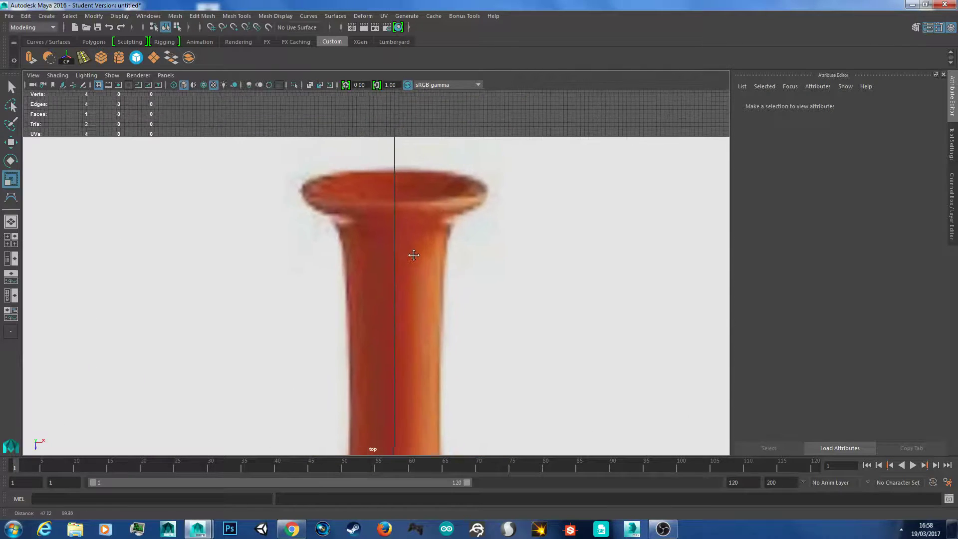
pyautogui.click(46, 15)
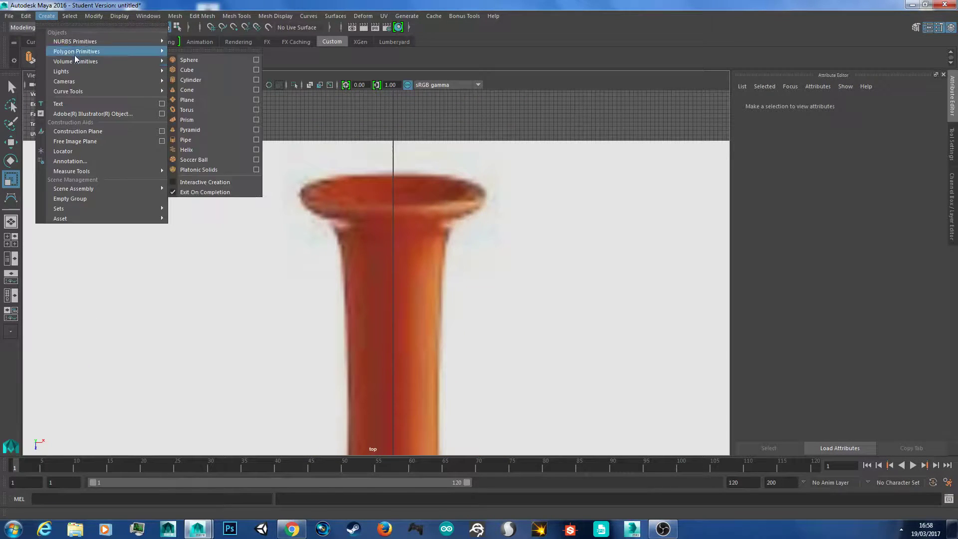
pyautogui.moveTo(92, 92)
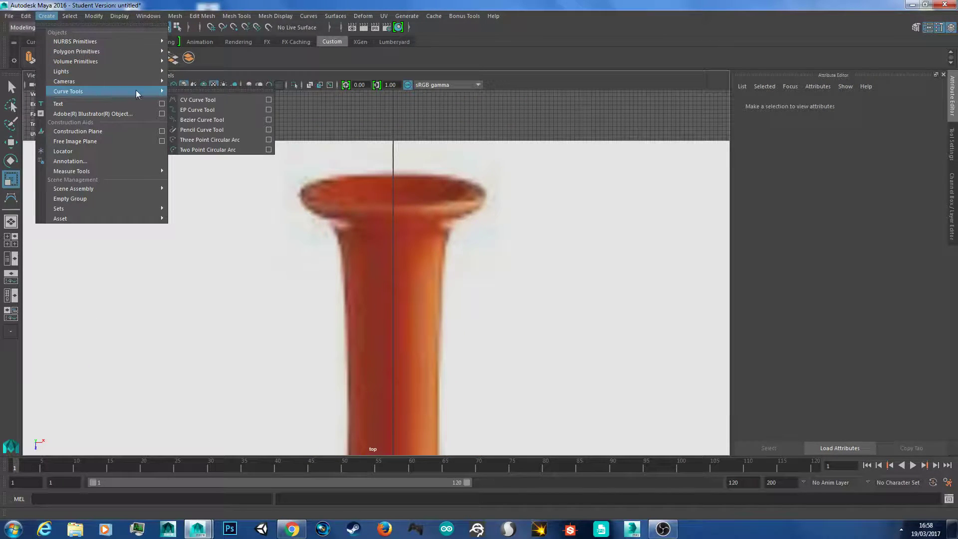
pyautogui.click(202, 120)
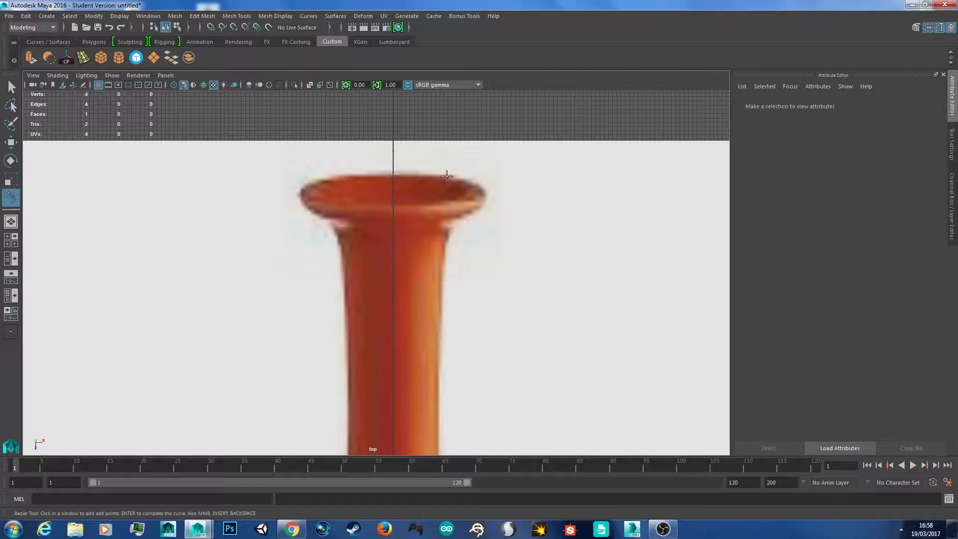
pyautogui.click(393, 176)
pyautogui.moveTo(475, 184); pyautogui.dragTo(527, 199)
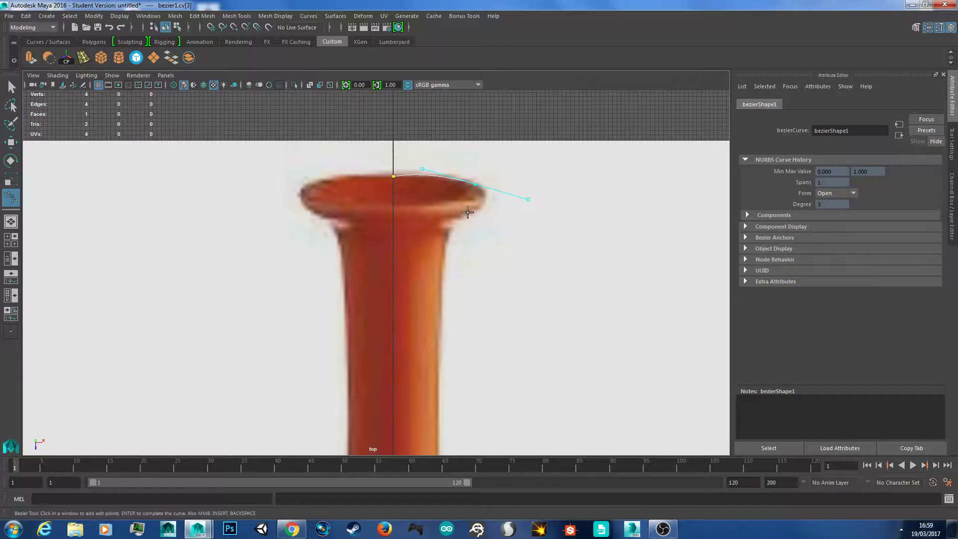
# Step: Continue the Bezier curve around the lip to an anchor on the upper neck, with its handles running along the neck
pyautogui.moveTo(467, 214); pyautogui.dragTo(467, 214)
pyautogui.hotkey('ctrl', 'z')
pyautogui.click(447, 253)
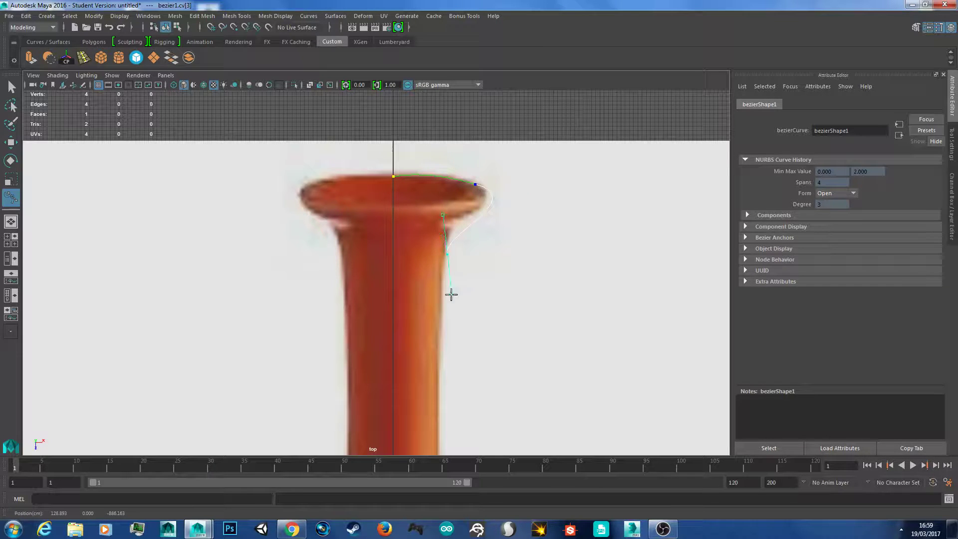
pyautogui.moveTo(451, 294)
pyautogui.mouseDown()
pyautogui.moveTo(453, 310)
pyautogui.moveTo(452, 301)
pyautogui.mouseUp()
# Step: Extend the Bezier curve down the neck to an anchor where the neck meets the shoulder
pyautogui.scroll(-2, 470, 304)
pyautogui.keyDown('alt'); pyautogui.moveTo(510, 302); pyautogui.dragTo(497, 181, button='middle'); pyautogui.keyUp('alt')
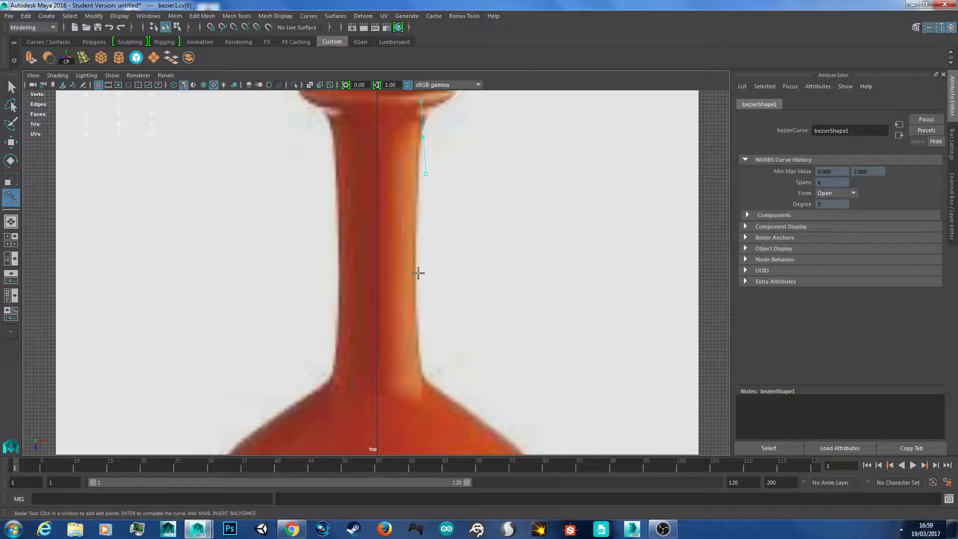
pyautogui.click(415, 279)
pyautogui.hotkey('ctrl', 'z')
pyautogui.moveTo(424, 381); pyautogui.dragTo(438, 400)
# Step: Extend the Bezier curve along the shoulder to a short-handled anchor just above the vase's widest point, discarding the trial anchors
pyautogui.keyDown('alt'); pyautogui.moveTo(462, 370); pyautogui.dragTo(361, 213, button='middle'); pyautogui.keyUp('alt')
pyautogui.moveTo(441, 333); pyautogui.dragTo(466, 397)
pyautogui.keyDown('alt'); pyautogui.moveTo(466, 396); pyautogui.dragTo(430, 335, button='middle'); pyautogui.keyUp('alt')
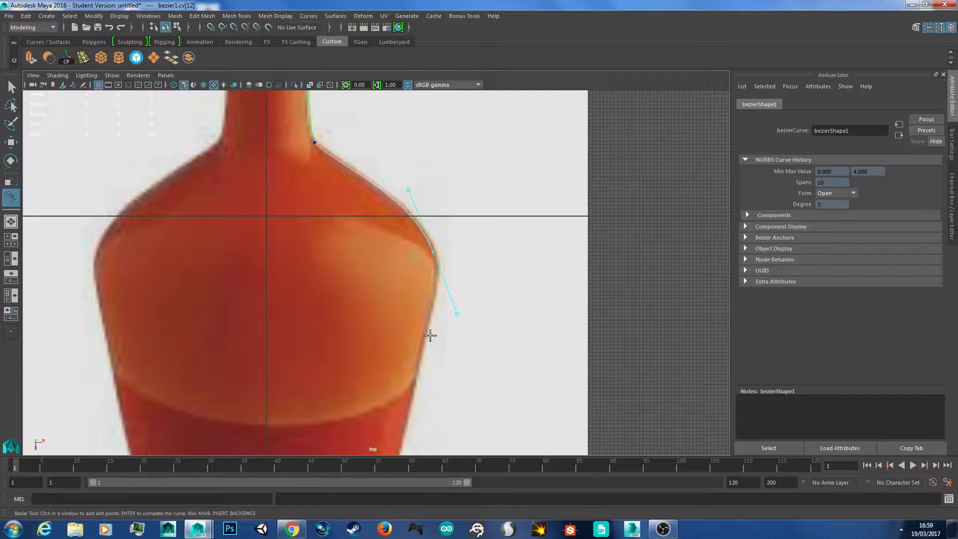
pyautogui.moveTo(425, 347); pyautogui.dragTo(412, 409)
pyautogui.hotkey('ctrl', 'z')
pyautogui.click(429, 304)
pyautogui.hotkey('ctrl', 'z')
pyautogui.hotkey('ctrl', 'z')
pyautogui.moveTo(410, 213); pyautogui.dragTo(420, 229)
# Step: Try tracing the body's side down to the base with two long-handled anchors, and undo them
pyautogui.moveTo(426, 328); pyautogui.dragTo(395, 406)
pyautogui.keyDown('alt'); pyautogui.moveTo(451, 368); pyautogui.dragTo(452, 191, button='middle'); pyautogui.keyUp('alt')
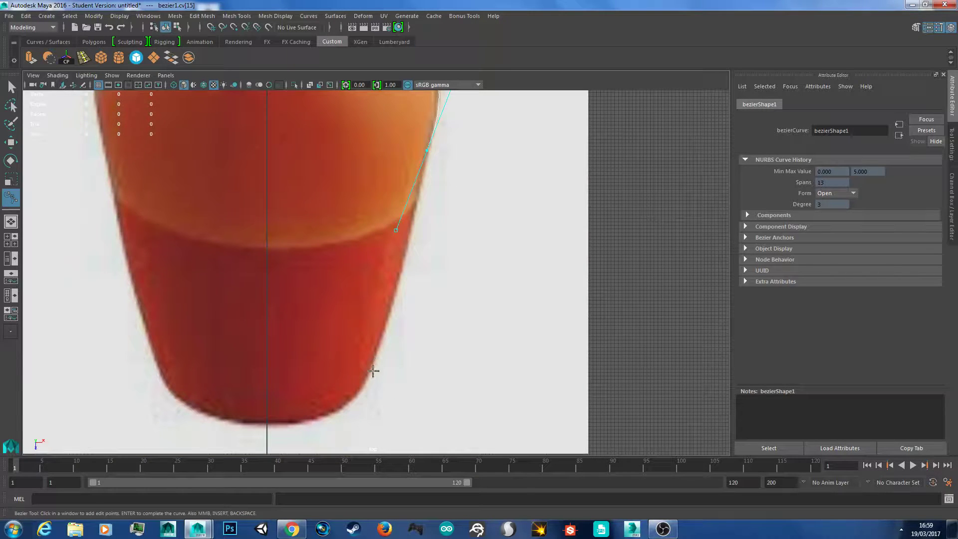
pyautogui.moveTo(373, 371)
pyautogui.mouseDown()
pyautogui.moveTo(382, 366)
pyautogui.moveTo(356, 427)
pyautogui.moveTo(359, 484)
pyautogui.mouseUp()
pyautogui.hotkey('ctrl', 'z')
pyautogui.hotkey('ctrl', 'z')
pyautogui.hotkey('ctrl', 'z')
pyautogui.hotkey('ctrl', 'z')
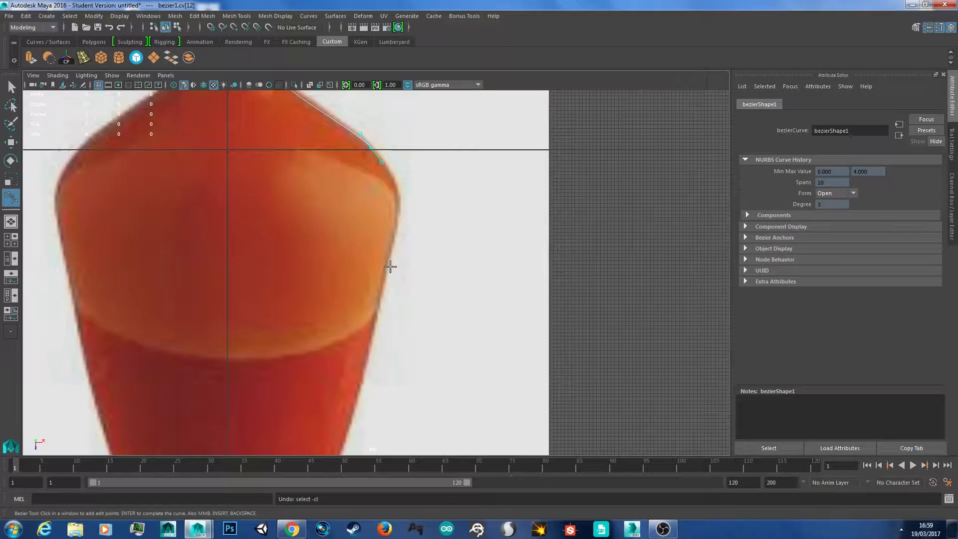
# Step: Trace the vase's body with one anchor on its side below the widest point and another at the base's rounded corner
pyautogui.moveTo(391, 266); pyautogui.dragTo(370, 374)
pyautogui.keyDown('alt'); pyautogui.moveTo(370, 374); pyautogui.dragTo(430, 240, button='middle'); pyautogui.keyUp('alt')
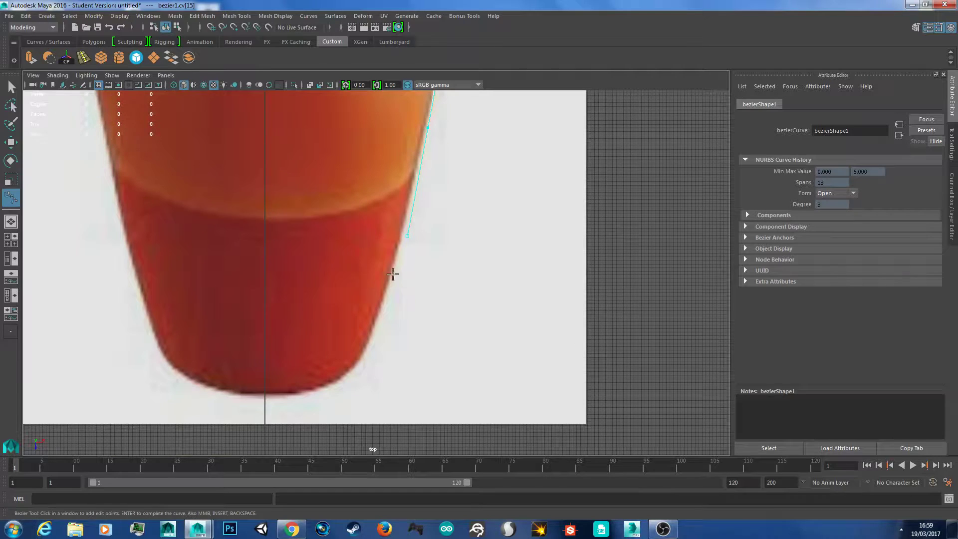
pyautogui.click(366, 350)
# Step: Curve the Bezier profile around the base corner to an anchor on the bottom edge near the centre line
pyautogui.keyDown('alt'); pyautogui.moveTo(364, 351); pyautogui.dragTo(381, 285, button='middle'); pyautogui.keyUp('alt')
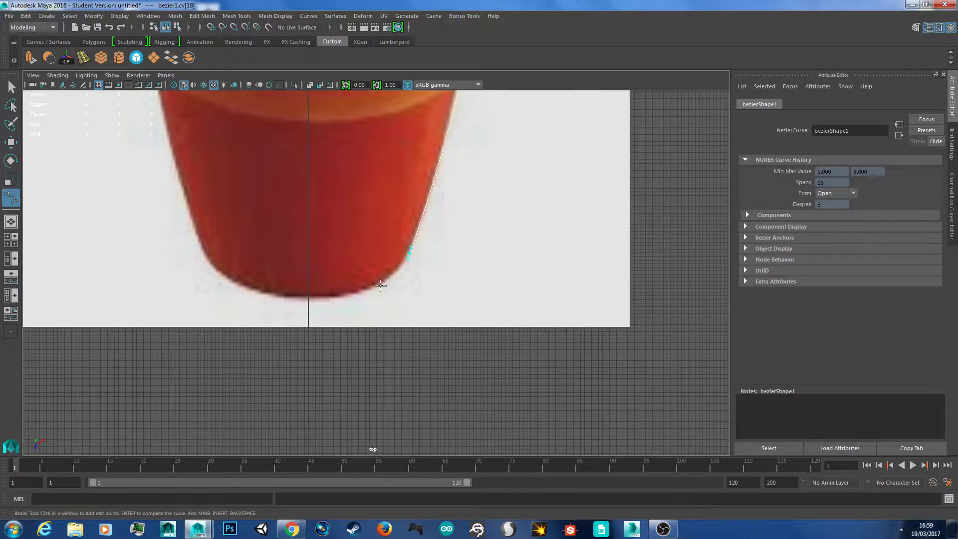
pyautogui.click(363, 293)
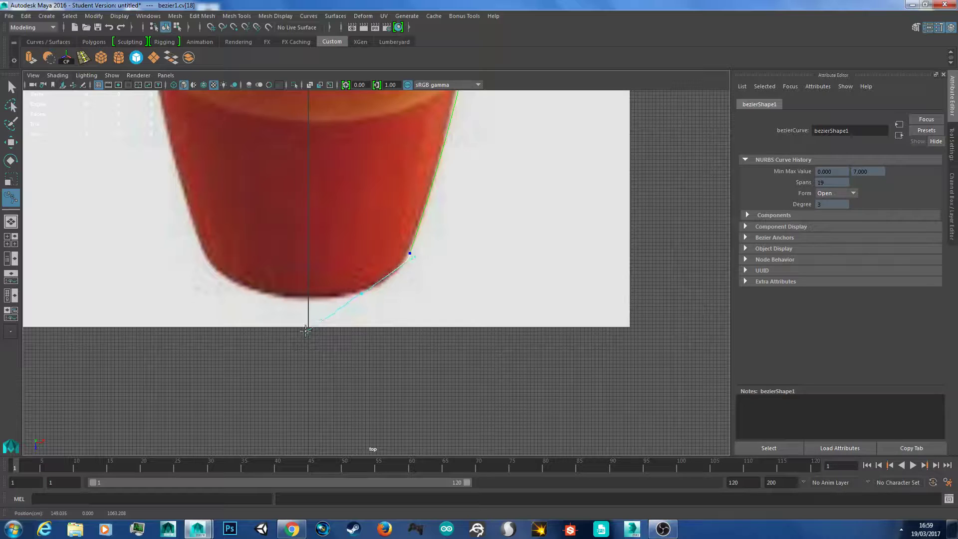
pyautogui.hotkey('ctrl', 'z')
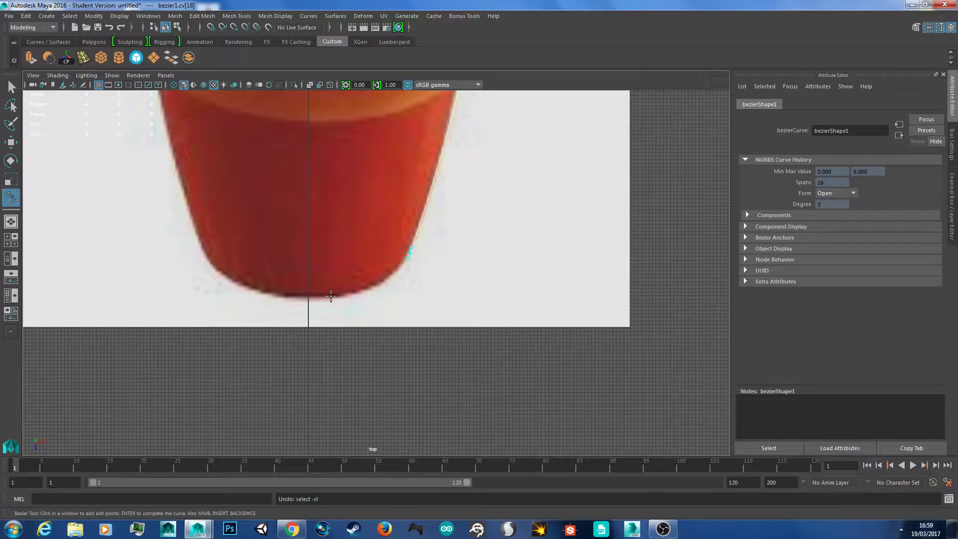
pyautogui.moveTo(331, 297); pyautogui.dragTo(256, 309)
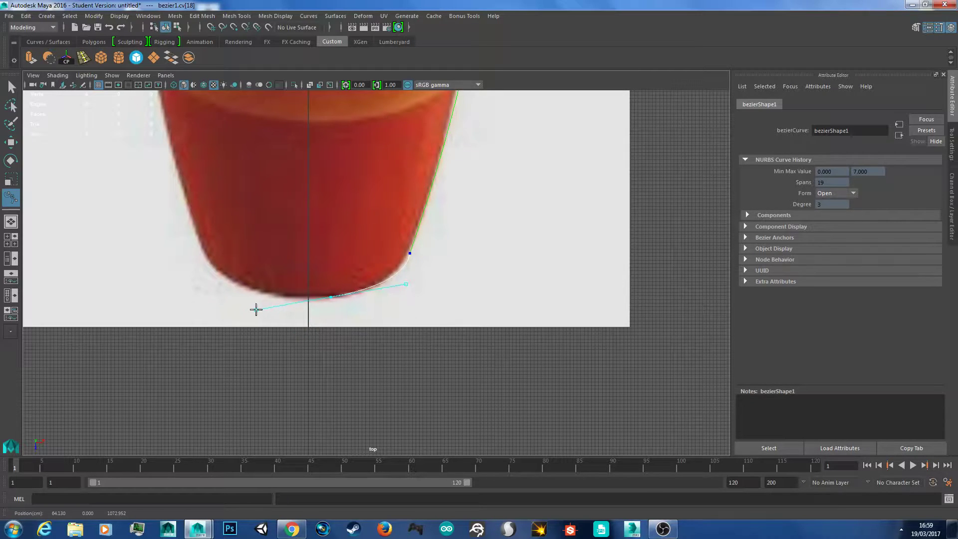
pyautogui.scroll(5, 373, 276)
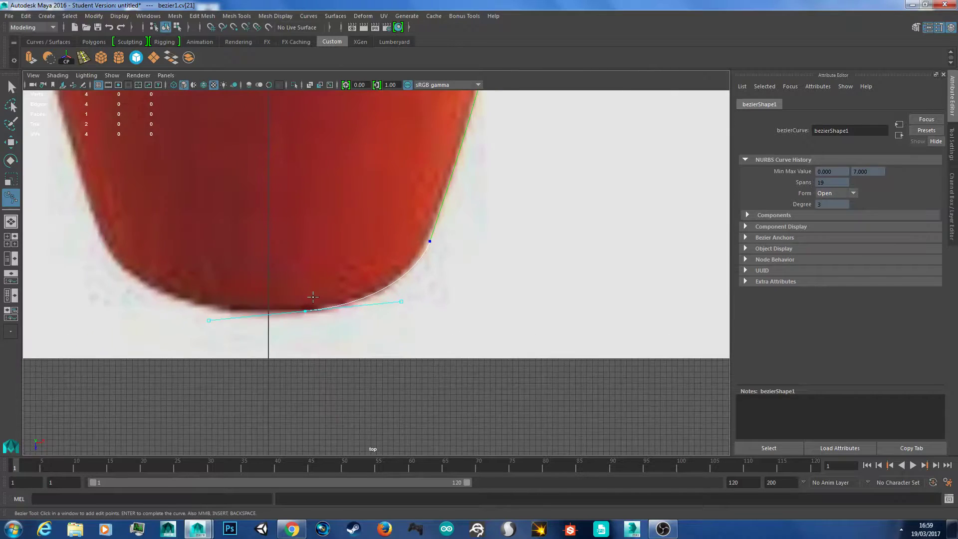
# Step: Try ending the Bezier profile on the centre line, shift the bottom-edge anchor and retry, and remove the trial anchors
pyautogui.click(373, 278)
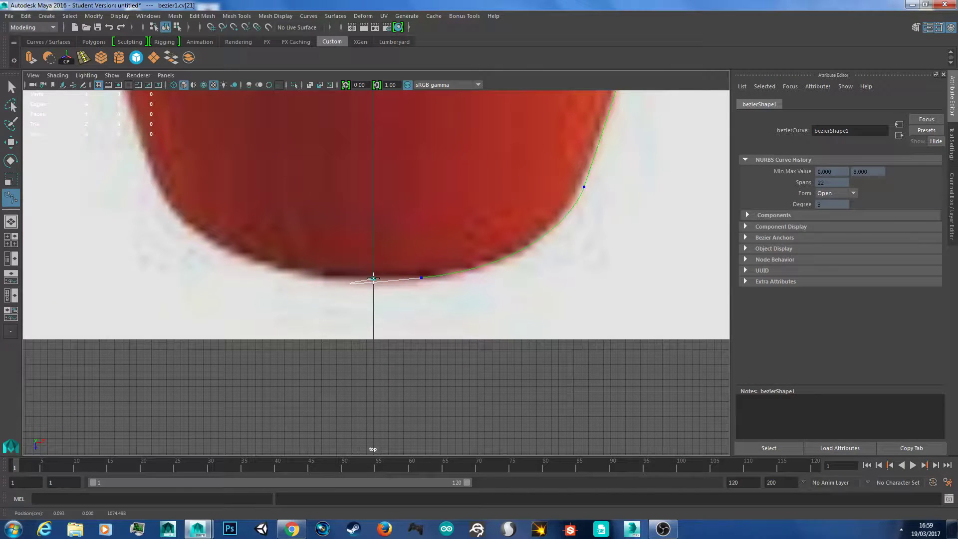
pyautogui.hotkey('ctrl', 'z')
pyautogui.press('BackSpace')
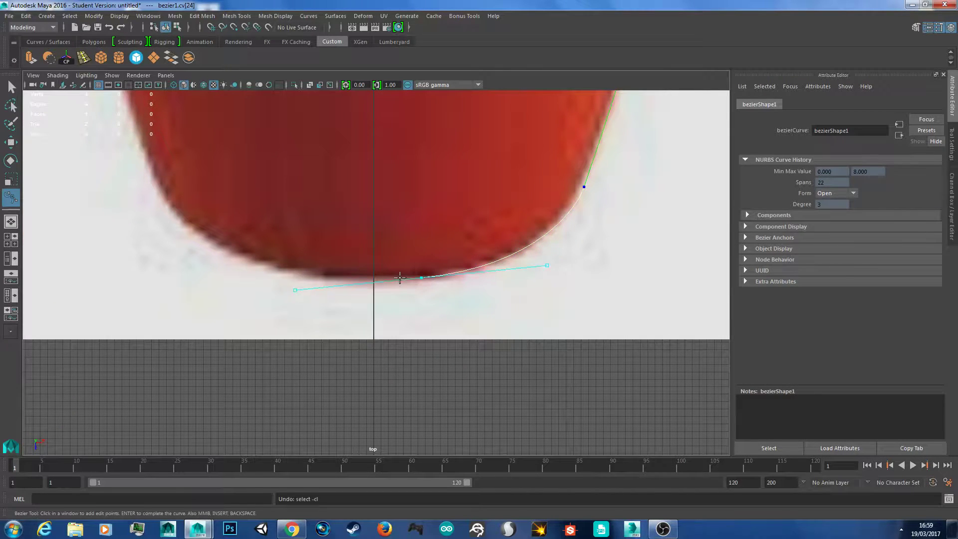
pyautogui.moveTo(436, 276); pyautogui.dragTo(307, 306)
pyautogui.click(373, 276)
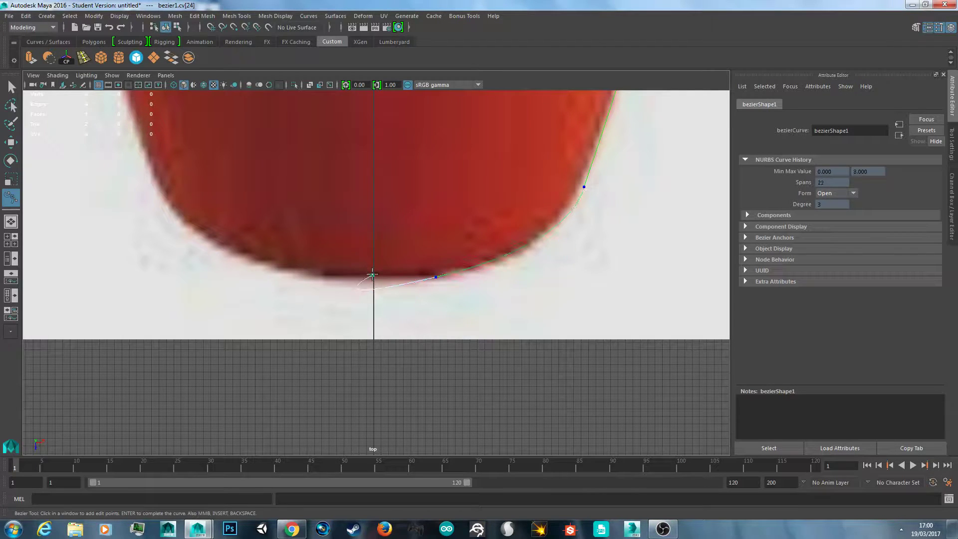
pyautogui.hotkey('ctrl', 'z')
pyautogui.press('BackSpace')
# Step: Place an anchor farther out on the vase's bottom edge, adjust its handles, and finish the Bezier curve on the centre line
pyautogui.click(471, 271)
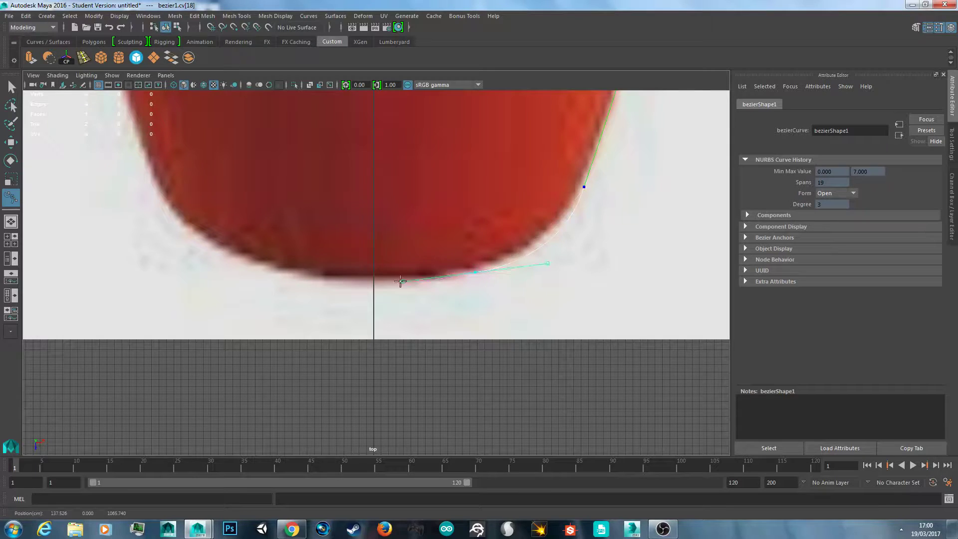
pyautogui.moveTo(401, 281); pyautogui.dragTo(349, 290)
pyautogui.moveTo(432, 288); pyautogui.dragTo(408, 287)
pyautogui.keyDown('alt'); pyautogui.moveTo(448, 303); pyautogui.dragTo(495, 293, button='middle'); pyautogui.keyUp('alt')
pyautogui.click(422, 269)
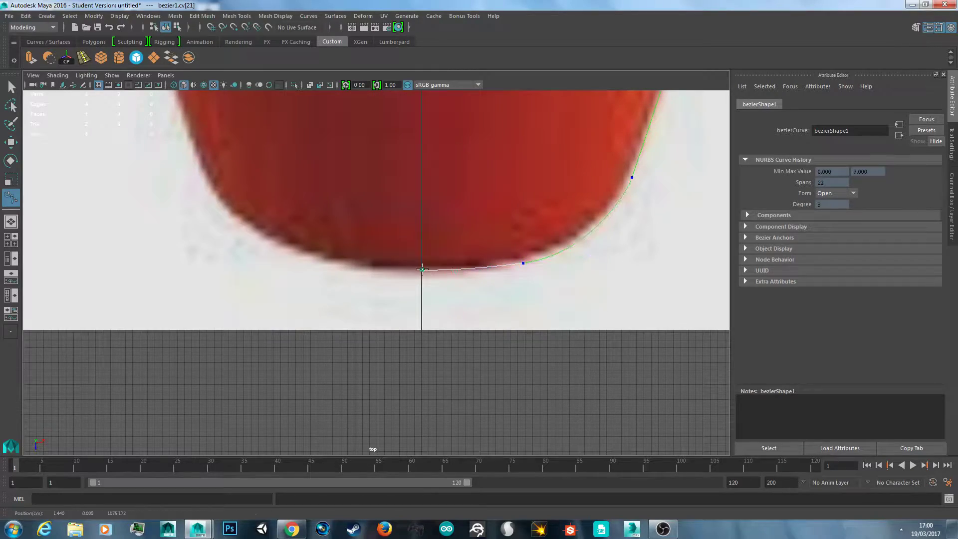
pyautogui.scroll(-7, 511, 283)
pyautogui.keyDown('alt'); pyautogui.moveTo(526, 246); pyautogui.dragTo(493, 377, button='middle'); pyautogui.keyUp('alt')
pyautogui.scroll(-7, 499, 253)
pyautogui.scroll(-3, 499, 299)
pyautogui.press('r')
pyautogui.scroll(-3, 462, 265)
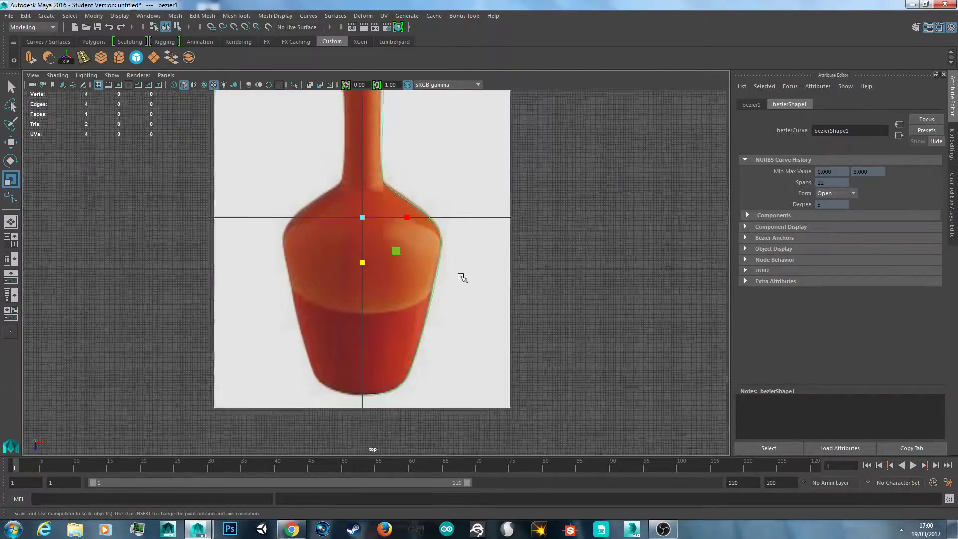
# Step: Revolve the vase's profile curve into a surface in the perspective view
pyautogui.press('space')
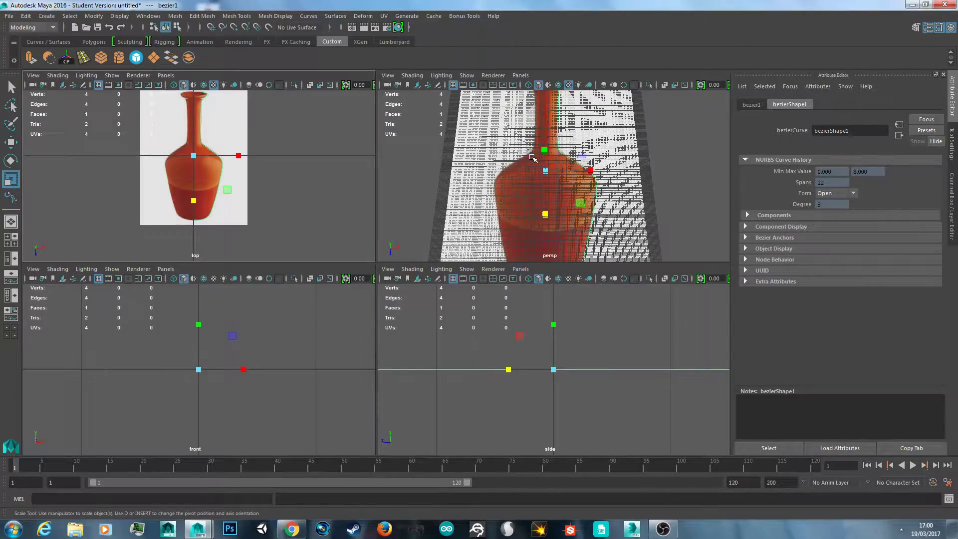
pyautogui.press('space')
pyautogui.scroll(-3, 439, 244)
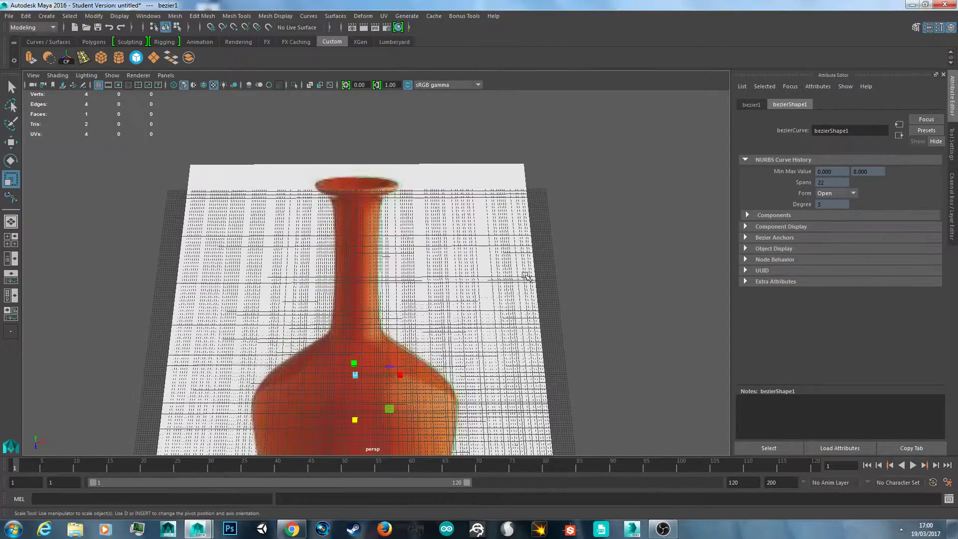
pyautogui.keyDown('alt'); pyautogui.moveTo(527, 276); pyautogui.dragTo(477, 325); pyautogui.keyUp('alt')
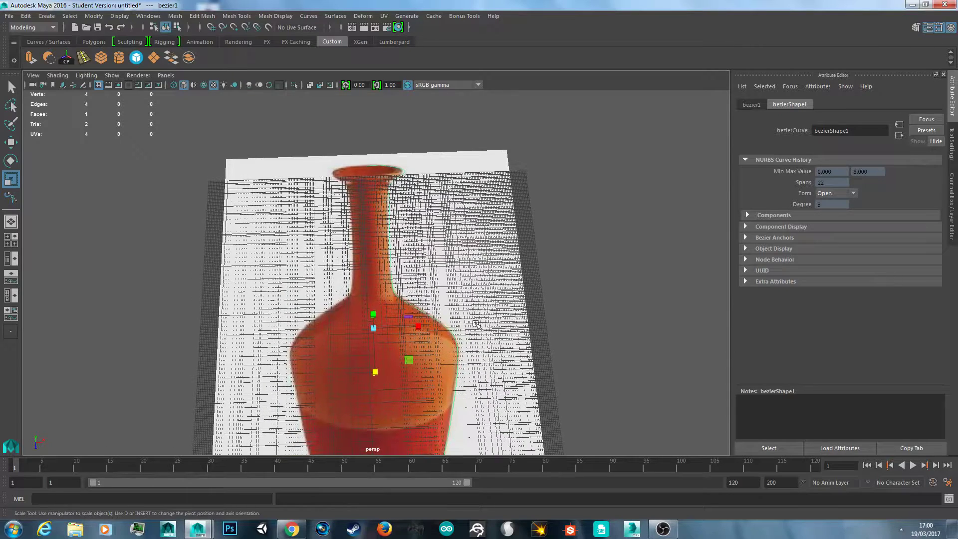
pyautogui.click(335, 15)
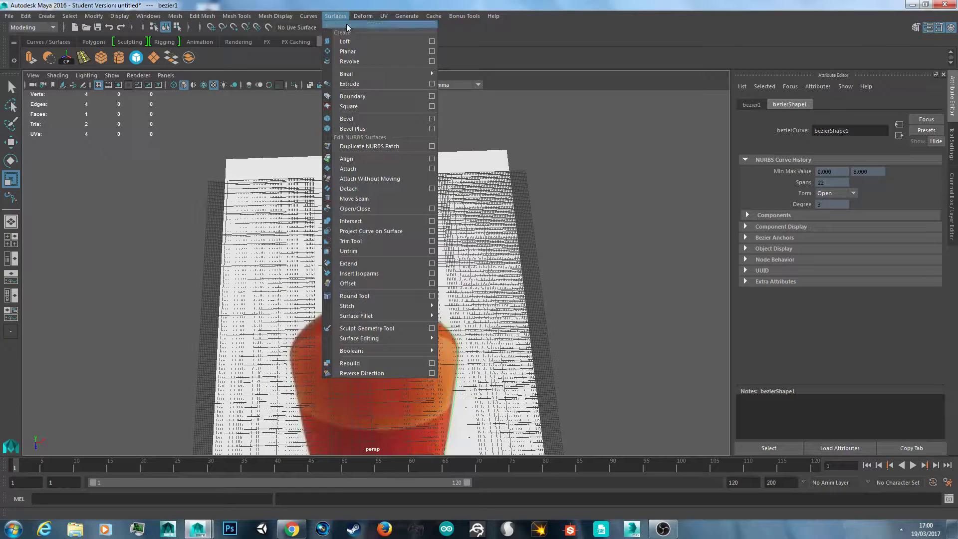
pyautogui.click(367, 62)
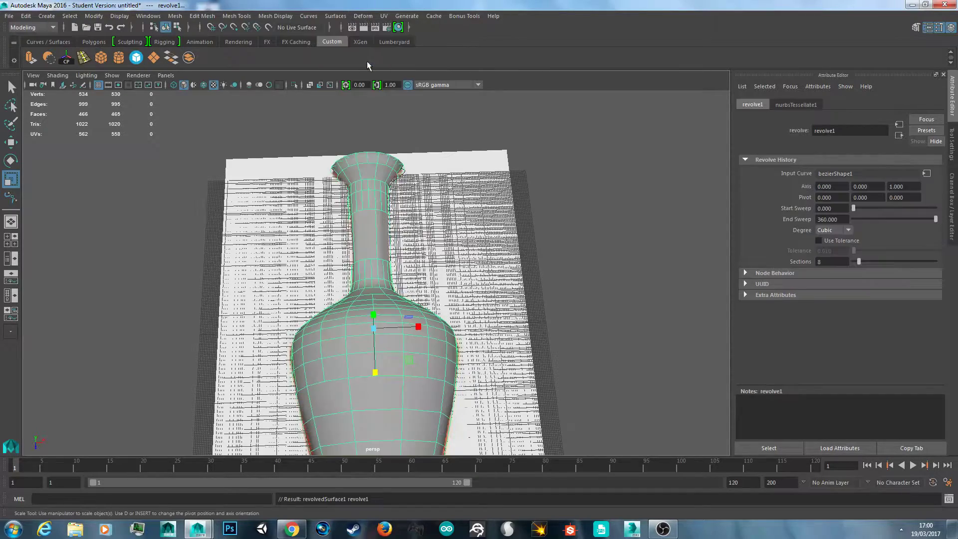
# Step: Examine the revolved vase's neck up close, checking how its faces and vertices are laid out along the long section
pyautogui.scroll(3, 482, 283)
pyautogui.scroll(-2, 481, 283)
pyautogui.keyDown('alt'); pyautogui.moveTo(481, 283); pyautogui.dragTo(373, 260); pyautogui.keyUp('alt')
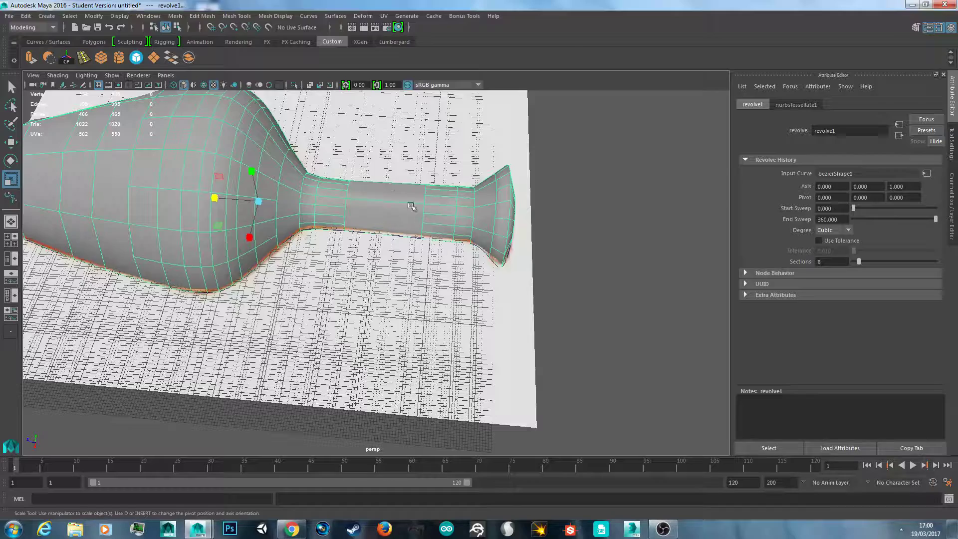
pyautogui.keyDown('alt'); pyautogui.moveTo(351, 225); pyautogui.dragTo(385, 213, button='right'); pyautogui.keyUp('alt')
pyautogui.keyDown('alt'); pyautogui.moveTo(396, 172); pyautogui.dragTo(387, 246, button='middle'); pyautogui.keyUp('alt')
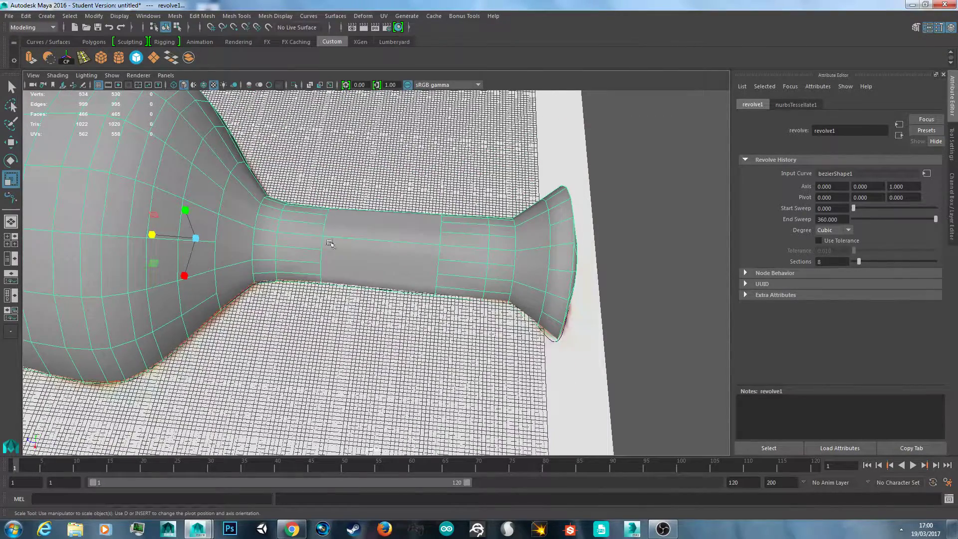
pyautogui.keyDown('alt'); pyautogui.moveTo(369, 246); pyautogui.dragTo(392, 243, button='right'); pyautogui.keyUp('alt')
pyautogui.moveTo(383, 203); pyautogui.dragTo(383, 227, button='right')
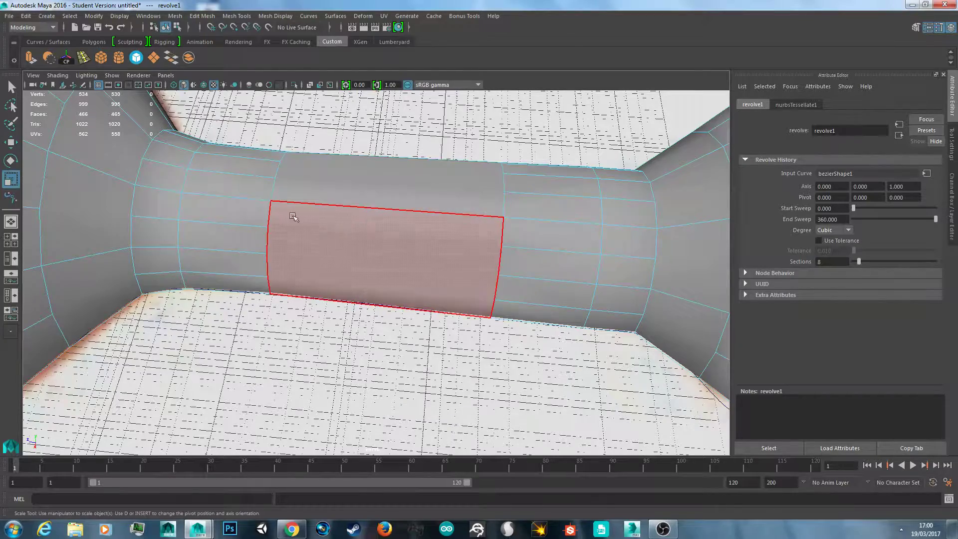
pyautogui.moveTo(289, 227); pyautogui.dragTo(252, 229, button='right')
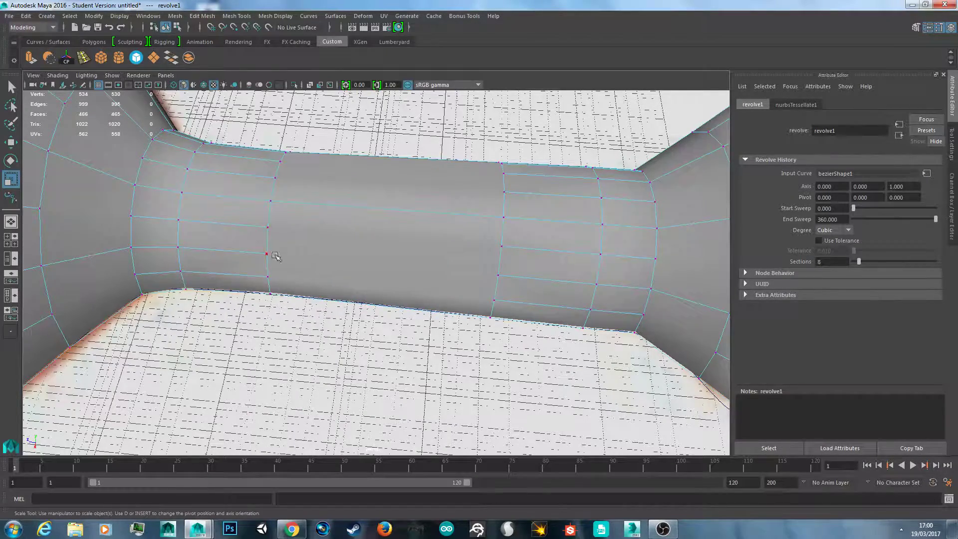
pyautogui.moveTo(385, 229); pyautogui.dragTo(414, 240, button='right')
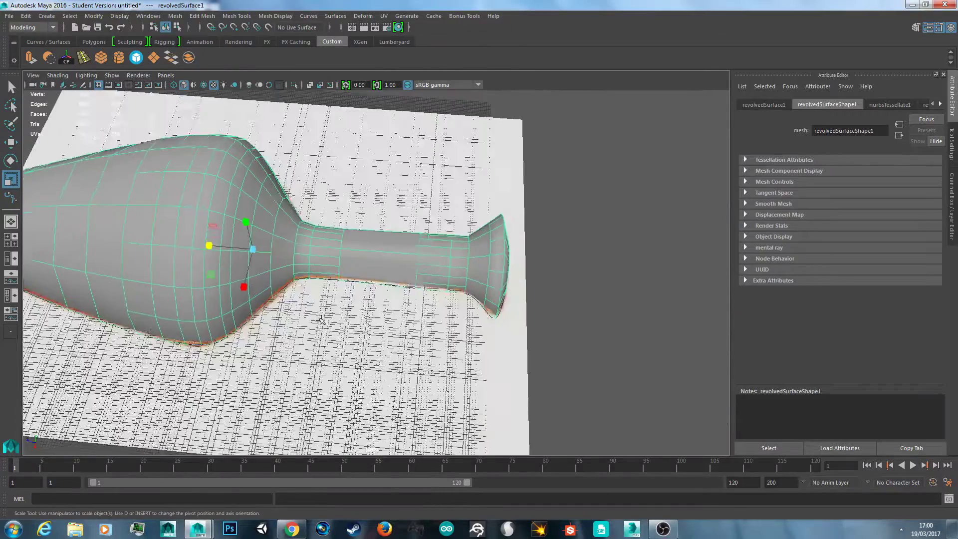
pyautogui.keyDown('alt'); pyautogui.moveTo(333, 307); pyautogui.dragTo(412, 346); pyautogui.keyUp('alt')
# Step: Try to cut an edge along the vase's neck between the edge rings with the Multi-Cut tool
pyautogui.click(175, 16)
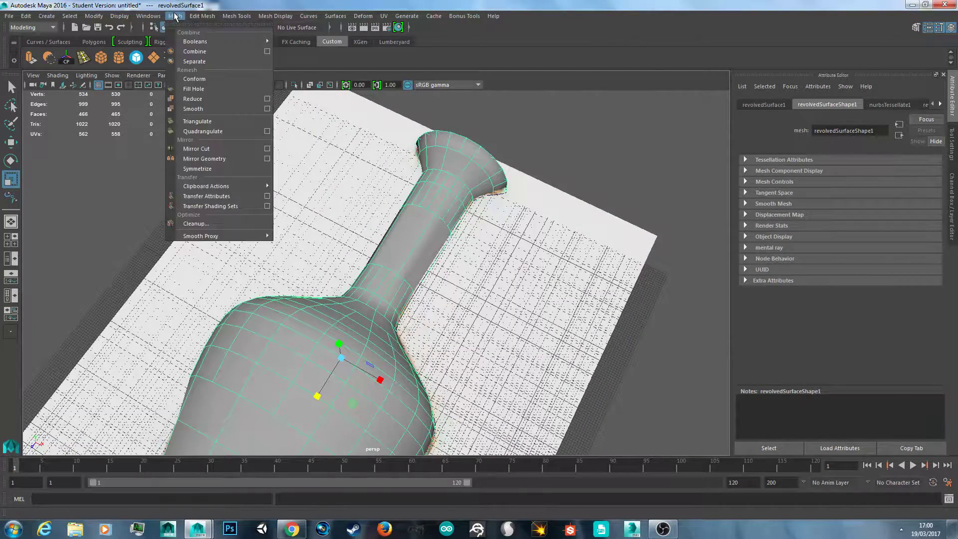
pyautogui.click(201, 18)
pyautogui.click(203, 20)
pyautogui.click(236, 16)
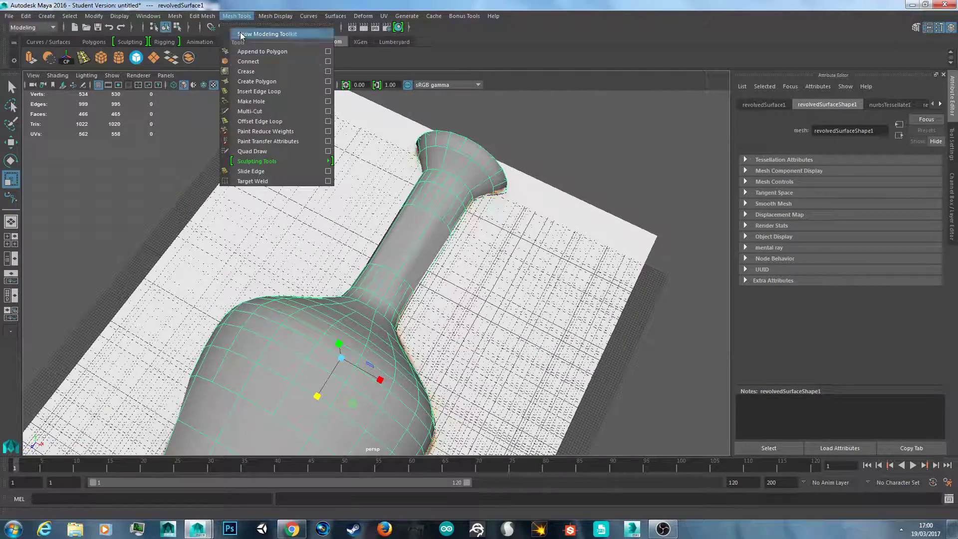
pyautogui.click(260, 120)
pyautogui.click(202, 16)
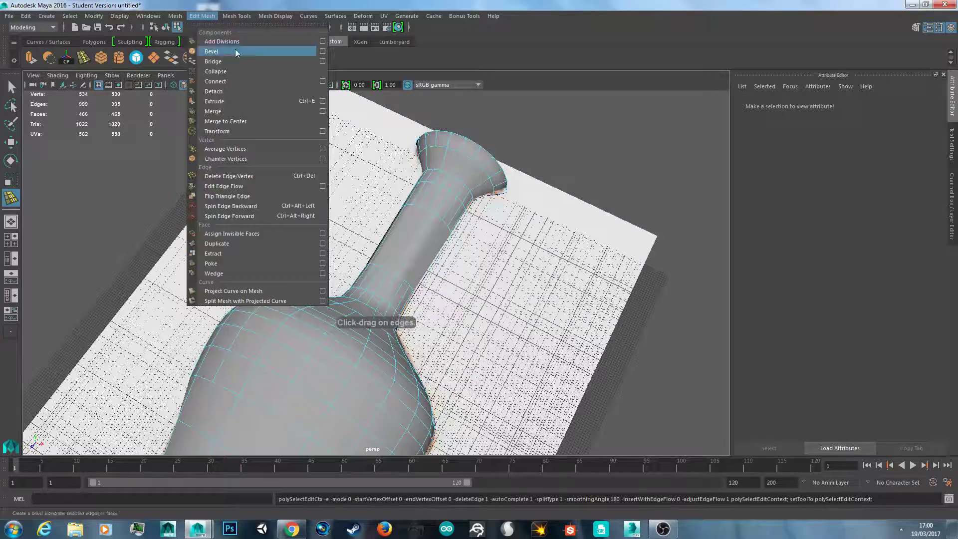
pyautogui.moveTo(246, 19)
pyautogui.click(251, 111)
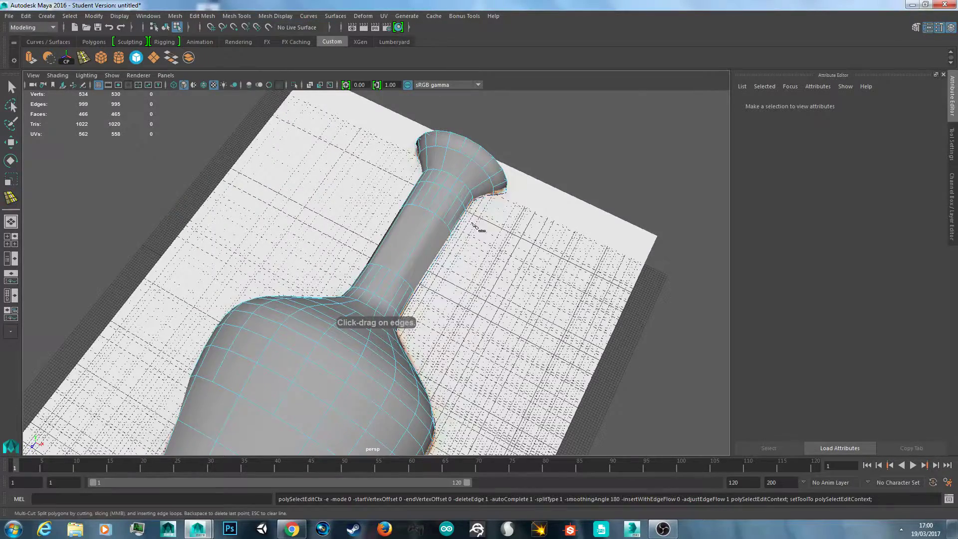
pyautogui.scroll(5, 478, 227)
pyautogui.scroll(2, 449, 293)
pyautogui.click(460, 294)
pyautogui.keyDown('alt'); pyautogui.moveTo(494, 254); pyautogui.dragTo(393, 300, button='middle'); pyautogui.keyUp('alt')
pyautogui.click(469, 170)
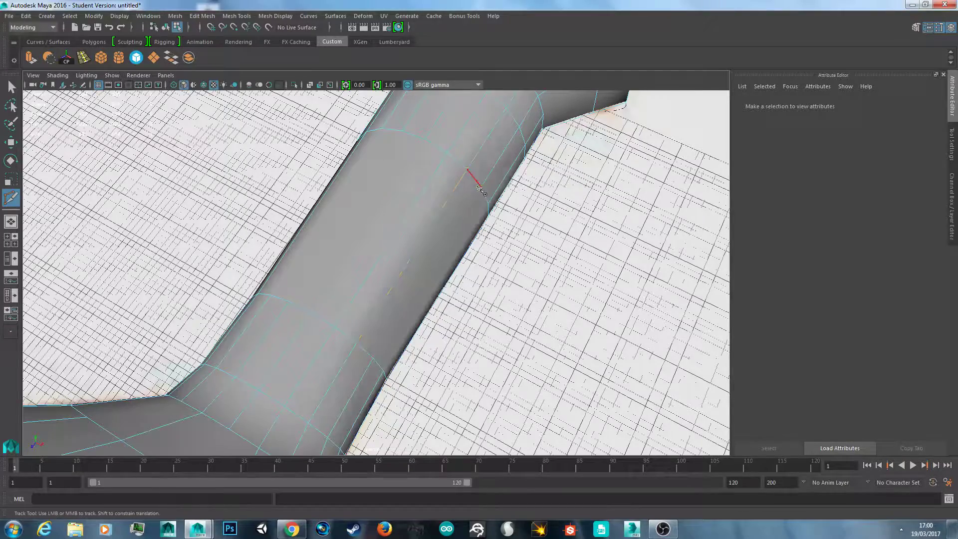
# Step: Undo the Multi-Cut edge on the neck and the preceding selection changes
pyautogui.scroll(-10, 519, 250)
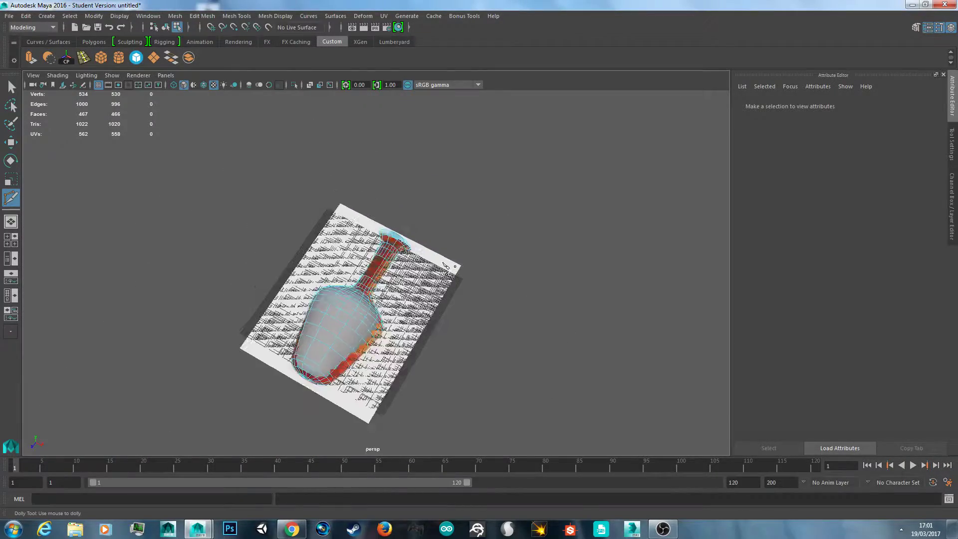
pyautogui.hotkey('ctrl', 'z')
pyautogui.hotkey('ctrl', 'z')
pyautogui.hotkey('ctrl', 'z')
pyautogui.scroll(4, 405, 270)
pyautogui.hotkey('ctrl', 'z')
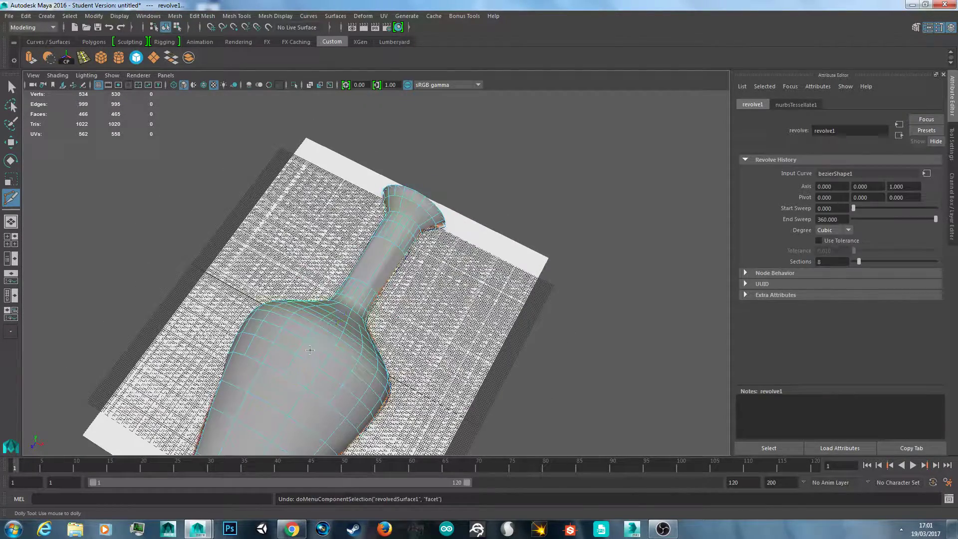
# Step: Return the vase to object mode and select the whole revolved mesh with the Move tool
pyautogui.moveTo(300, 351); pyautogui.dragTo(350, 351, button='right')
pyautogui.hotkey('ctrl', 'z')
pyautogui.moveTo(314, 242); pyautogui.dragTo(366, 227, button='right')
pyautogui.click(353, 291)
pyautogui.press('w')
pyautogui.click(363, 295)
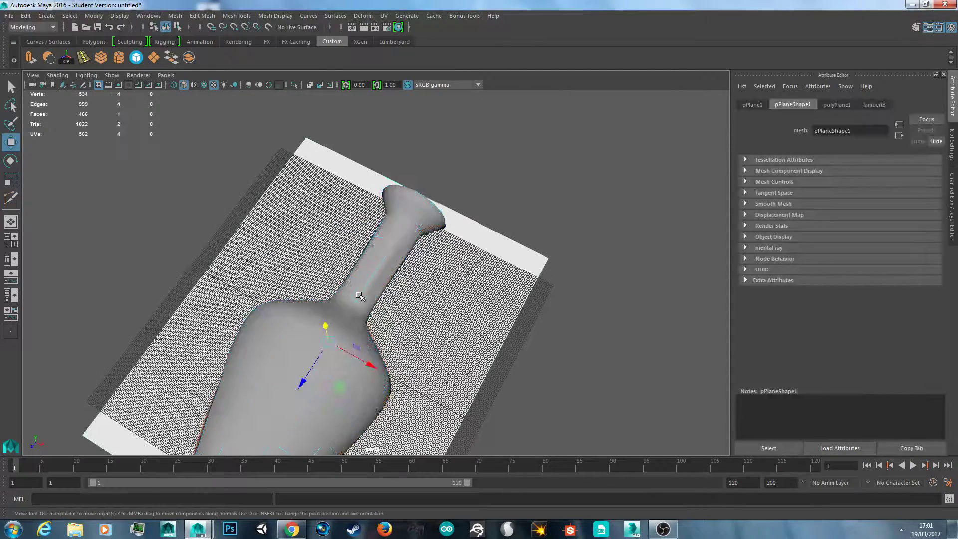
pyautogui.scroll(-10, 352, 306)
pyautogui.scroll(4, 352, 306)
pyautogui.click(392, 333)
pyautogui.scroll(5, 394, 335)
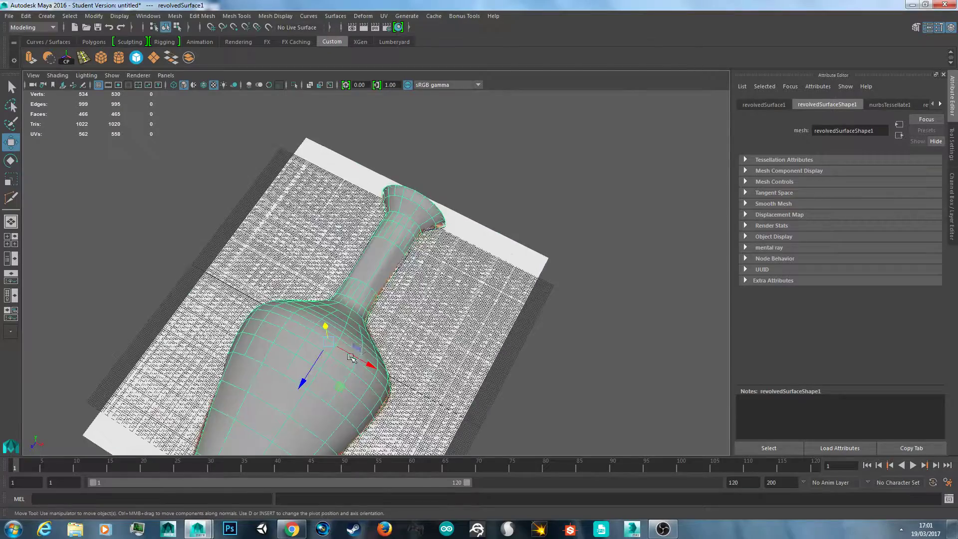
pyautogui.keyDown('alt'); pyautogui.moveTo(398, 337); pyautogui.dragTo(398, 328); pyautogui.keyUp('alt')
pyautogui.scroll(-5, 397, 319)
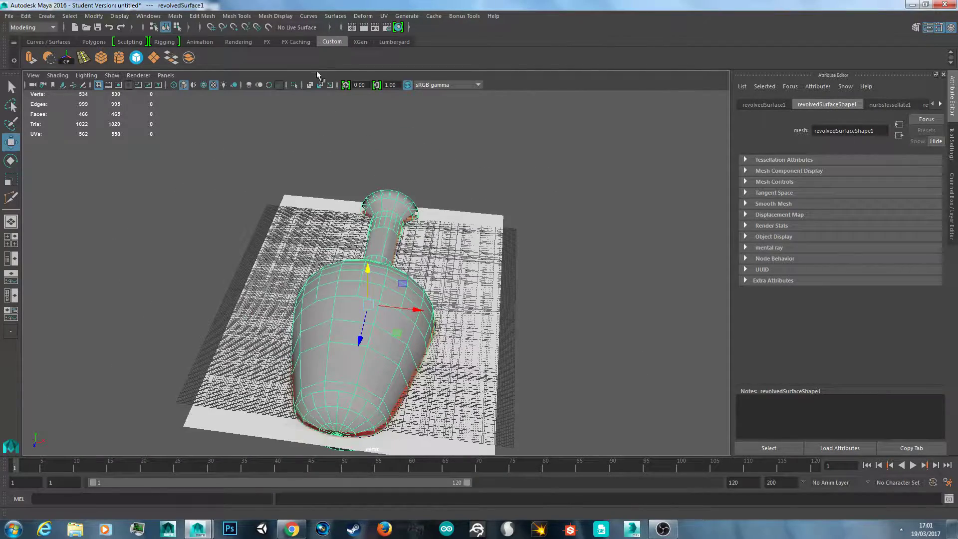
# Step: Switch to Chrome to look at the 1.5L Coke bottle image in the coke bottle search, and return to Maya
pyautogui.click(292, 529)
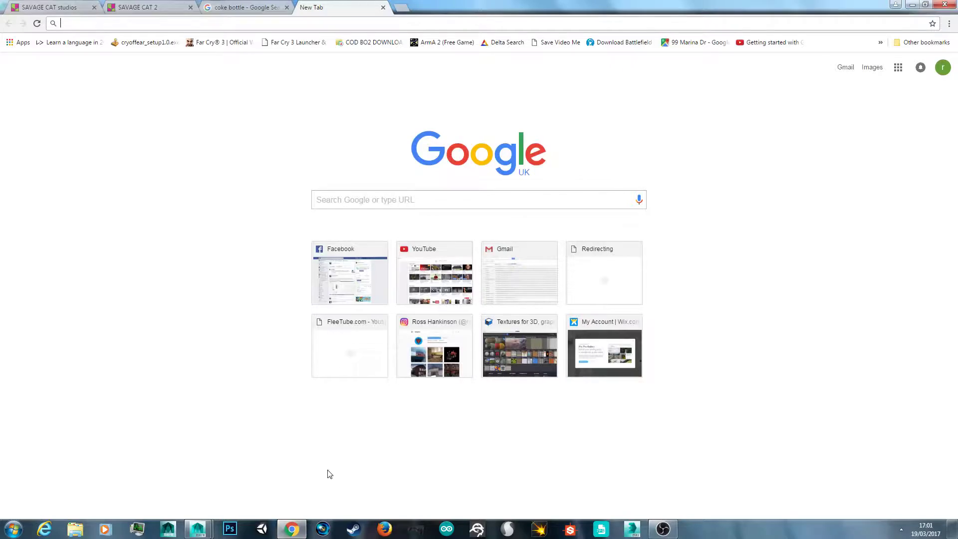
pyautogui.click(264, 6)
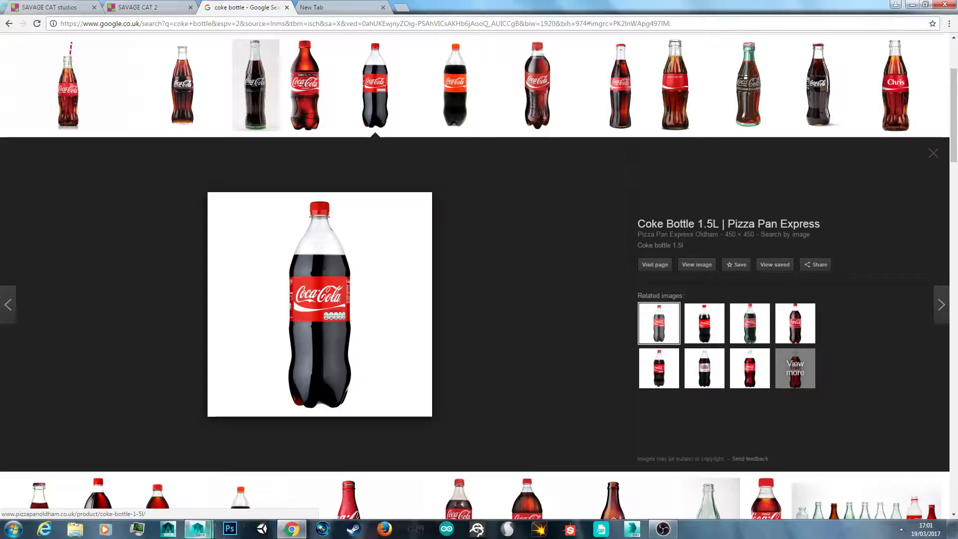
pyautogui.moveTo(198, 529)
pyautogui.click(266, 468)
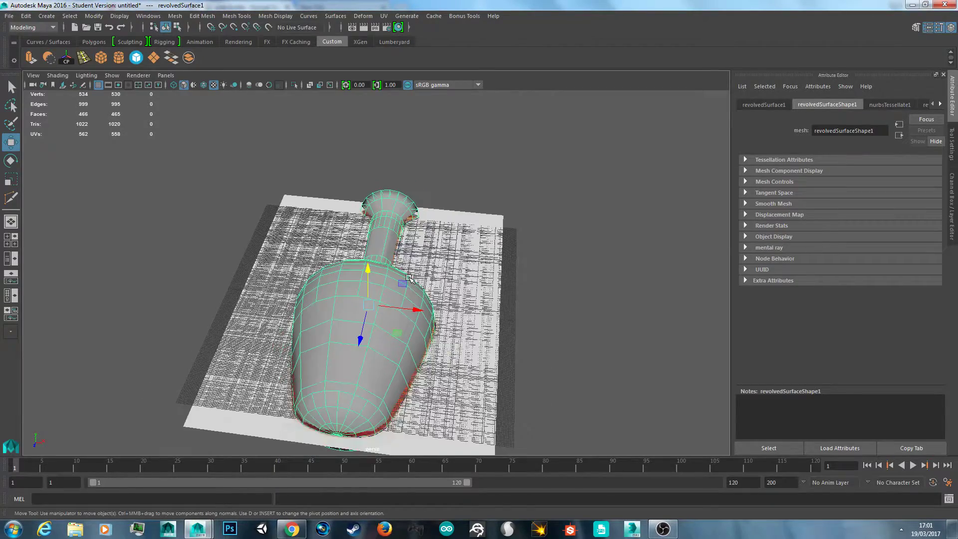
# Step: Examine the finished vase mesh against the reference image, from the whole shape down to its shoulder and neck
pyautogui.scroll(2, 410, 281)
pyautogui.keyDown('alt'); pyautogui.moveTo(442, 268); pyautogui.dragTo(445, 291); pyautogui.keyUp('alt')
pyautogui.scroll(2, 446, 292)
pyautogui.scroll(-5, 442, 282)
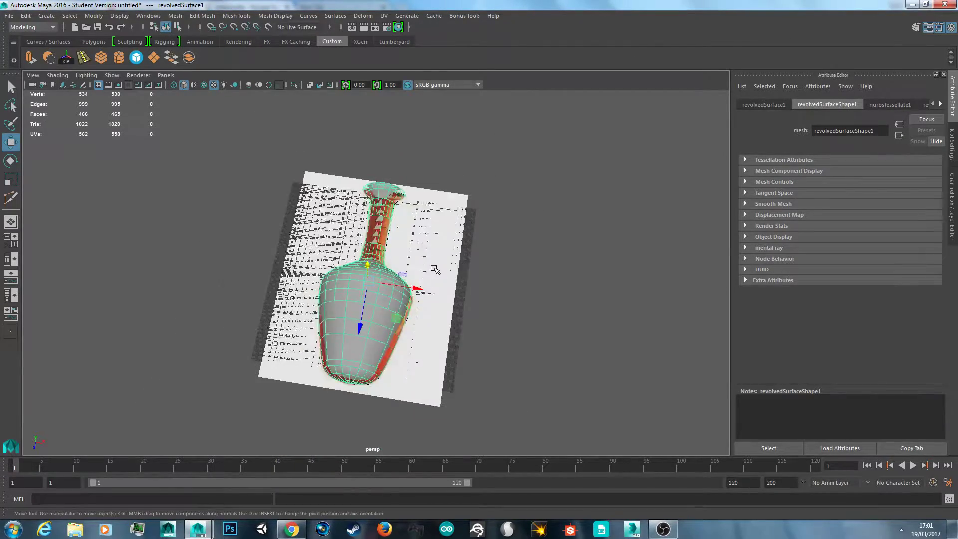
pyautogui.scroll(3, 435, 269)
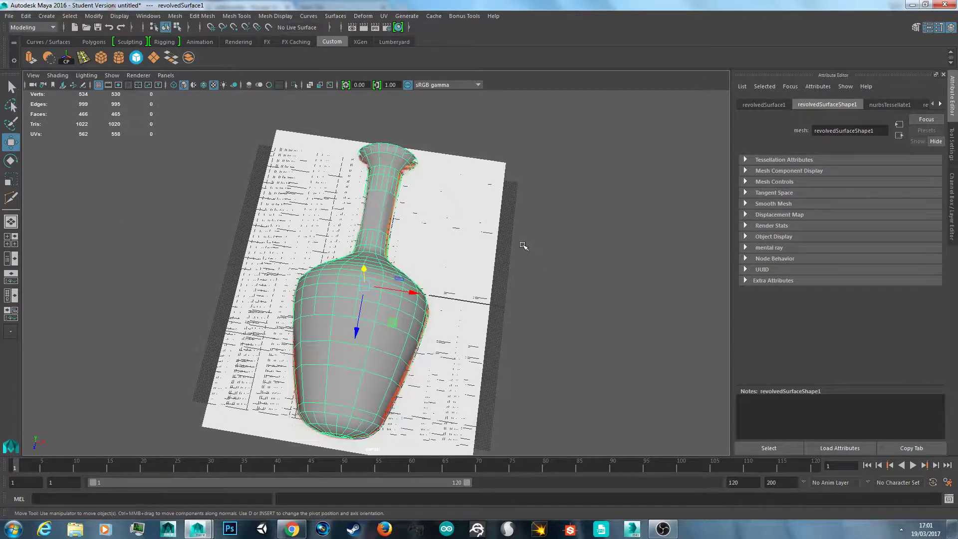
pyautogui.scroll(4, 523, 246)
pyautogui.scroll(-2, 526, 282)
pyautogui.scroll(2, 517, 338)
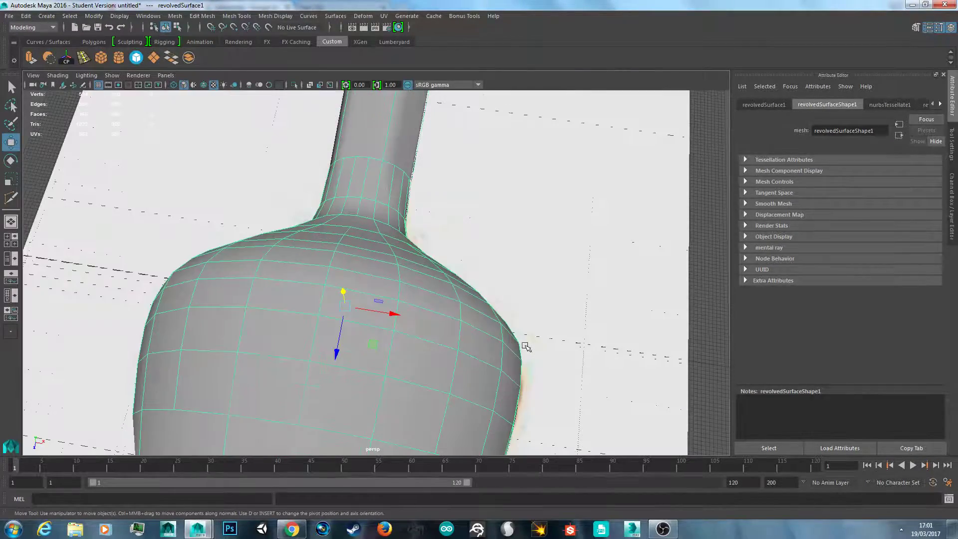
pyautogui.scroll(-3, 498, 329)
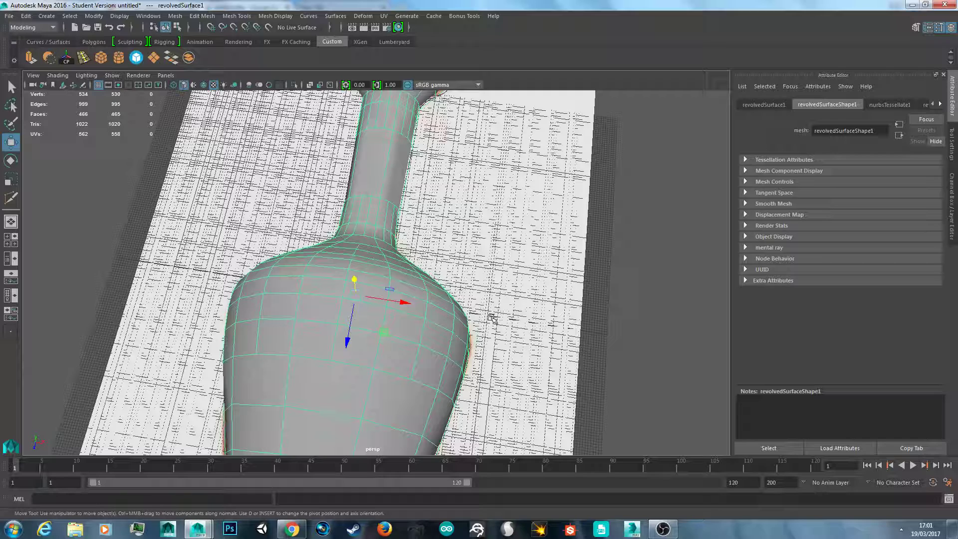
pyautogui.moveTo(663, 528)
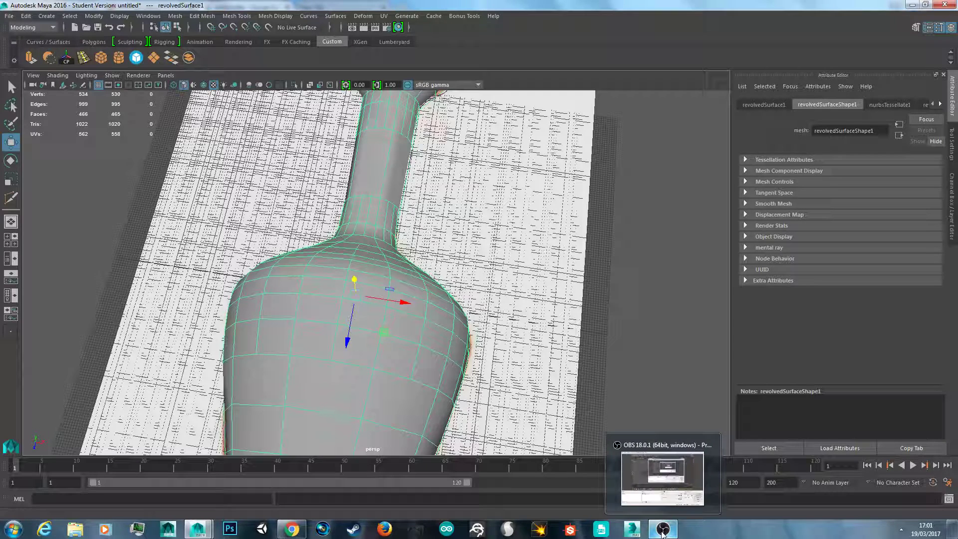